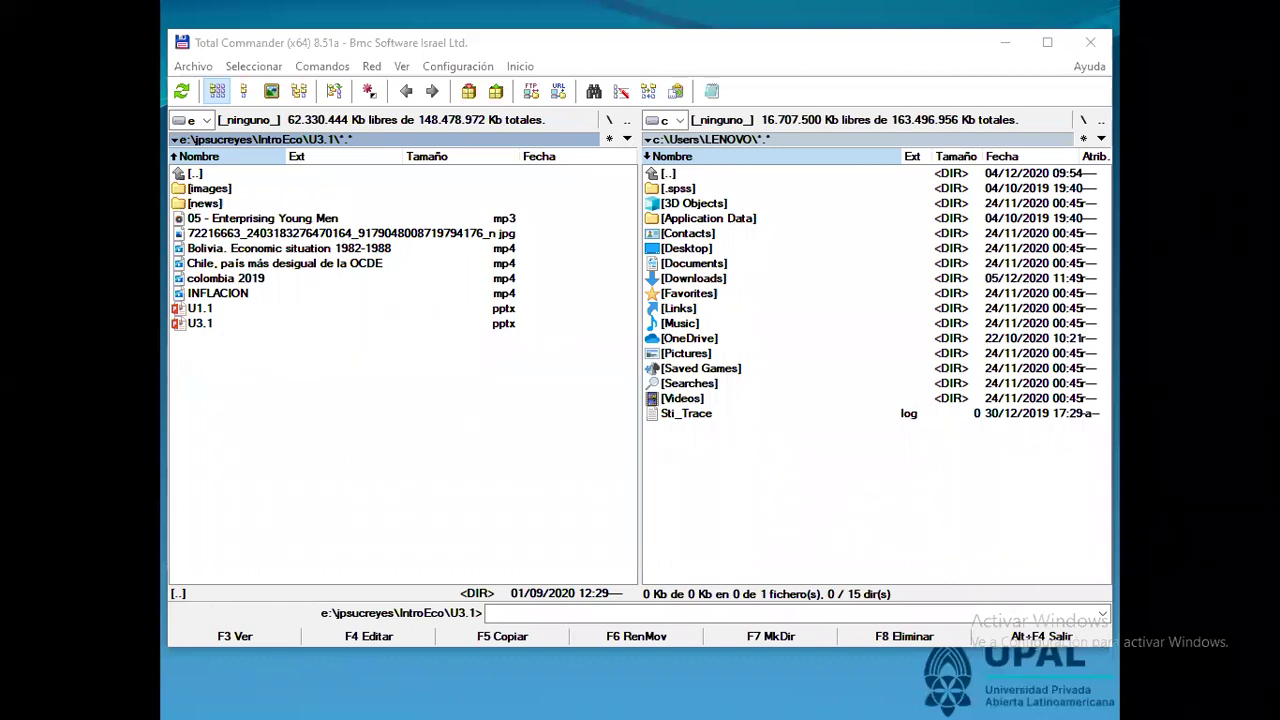
Search the IntroEco\U3.1 folder and all its subdirectories for files named "wieid science"
click(425, 425)
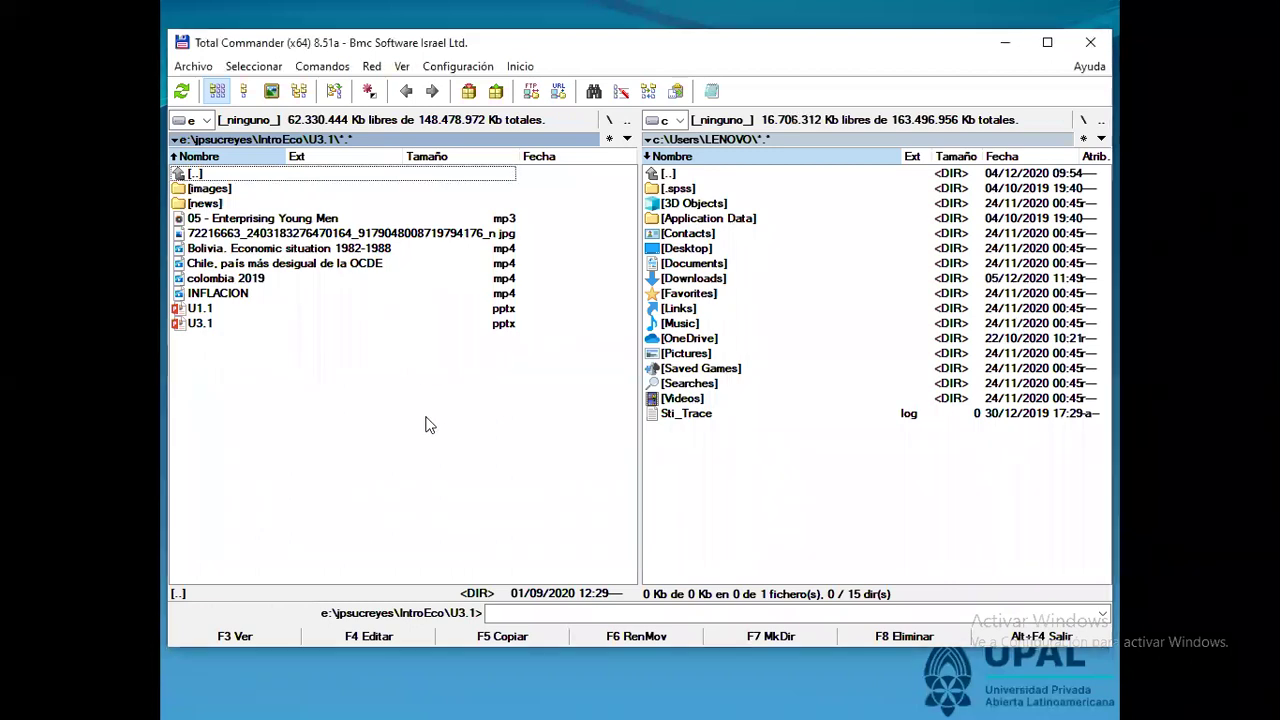
click(322, 66)
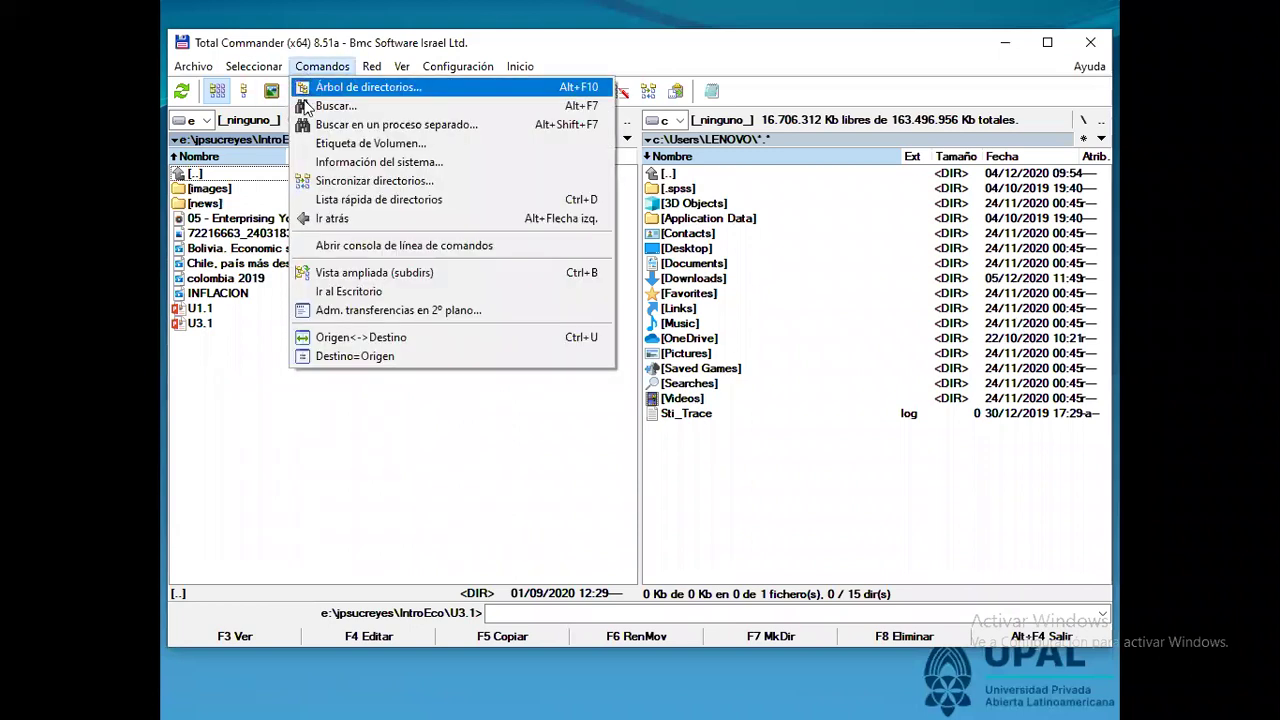
click(322, 66)
key(alt+F7)
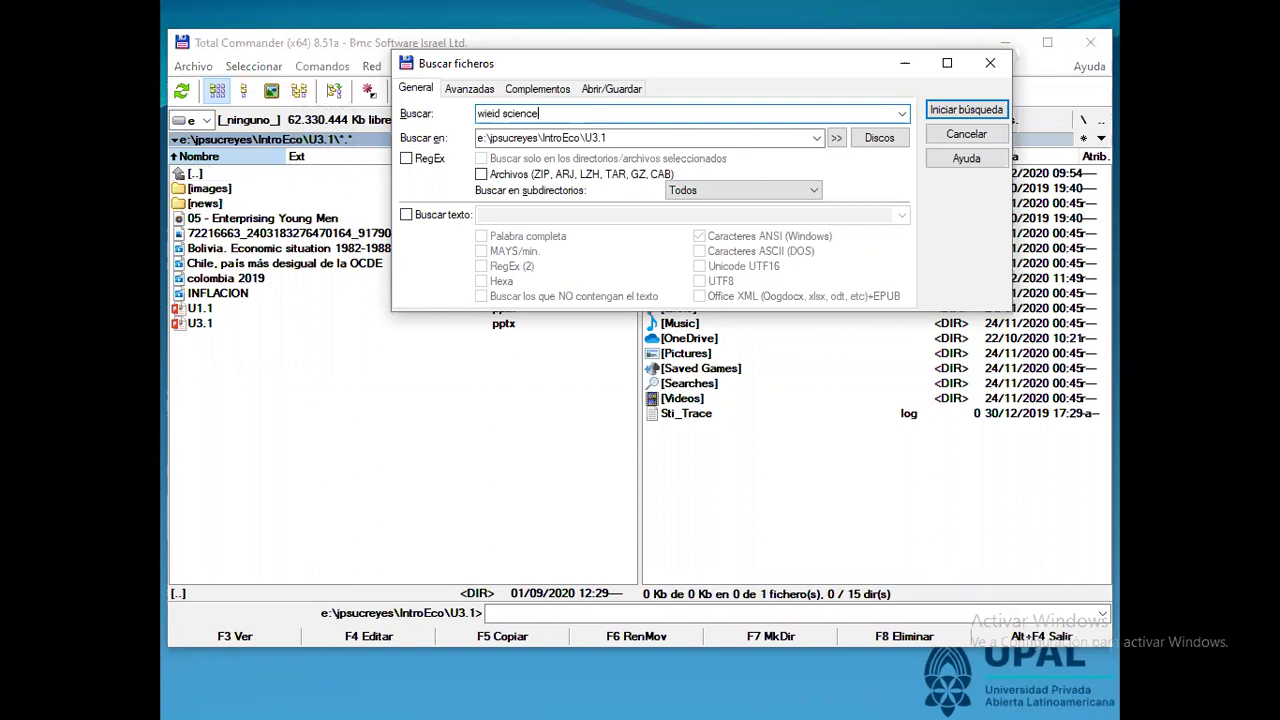
key(Return)
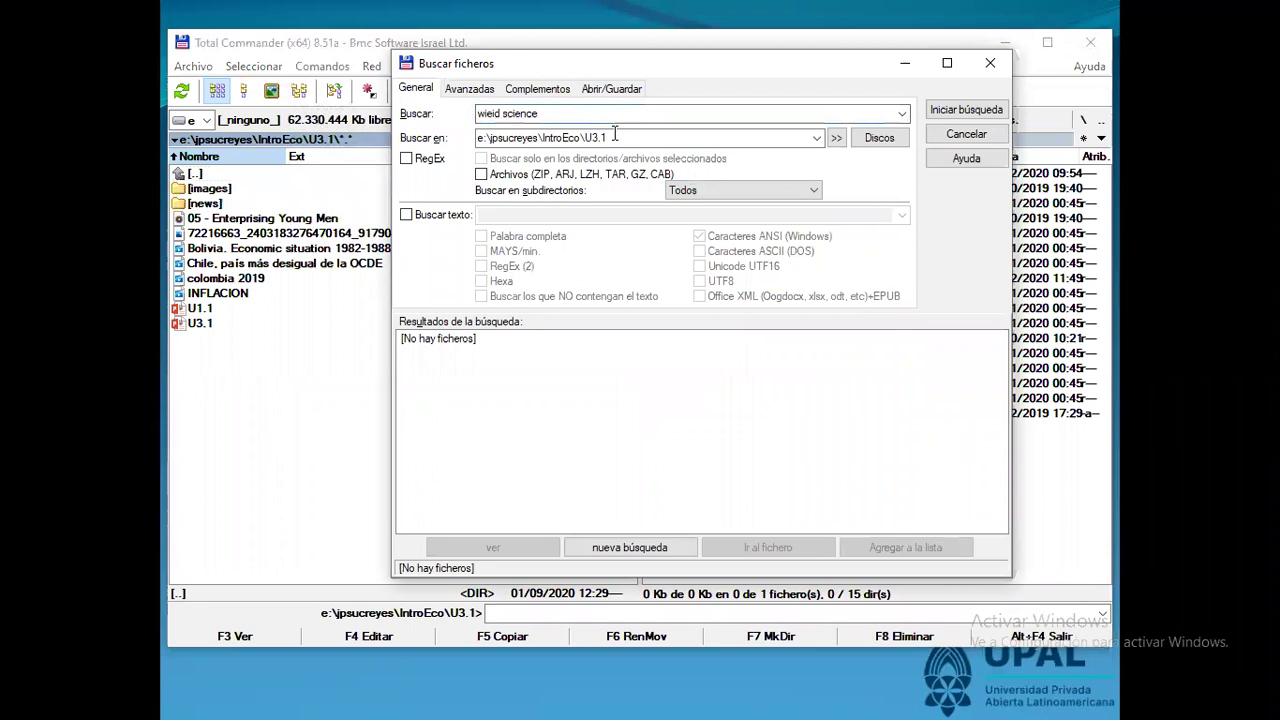
Change the search location to drives C: and E: and run the "wieid science" search again
key(Tab)
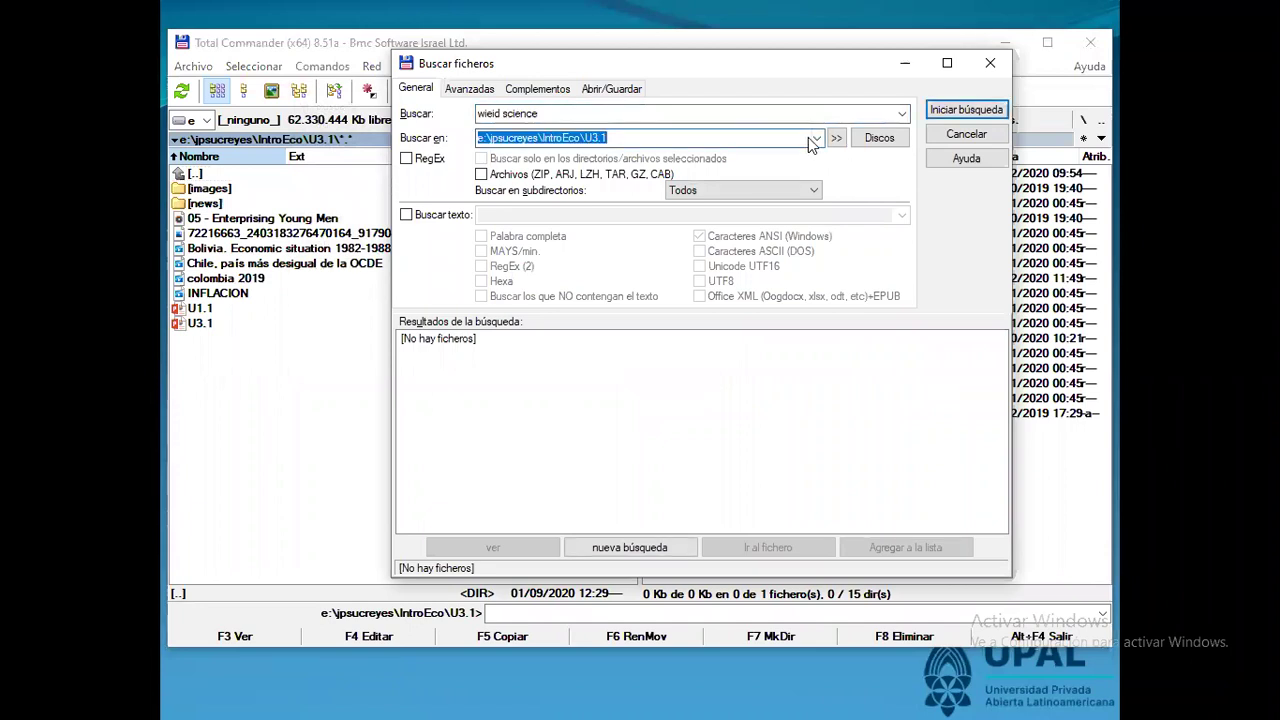
click(816, 138)
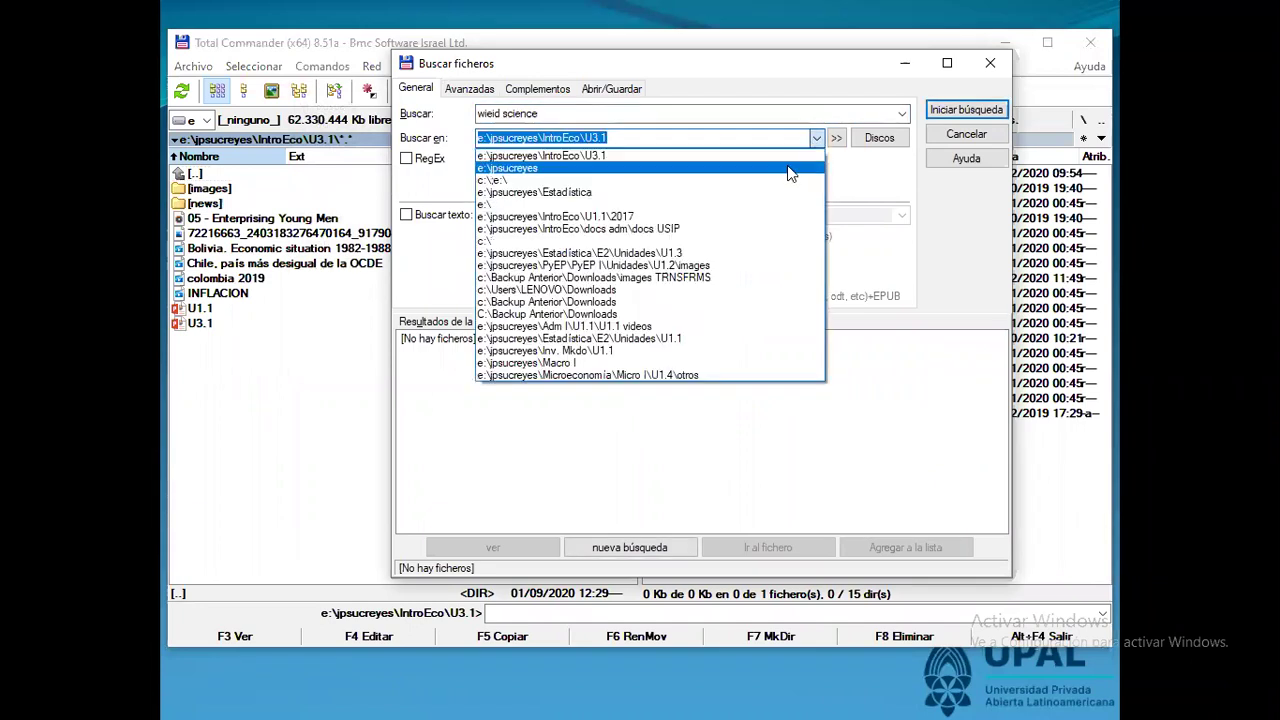
click(790, 180)
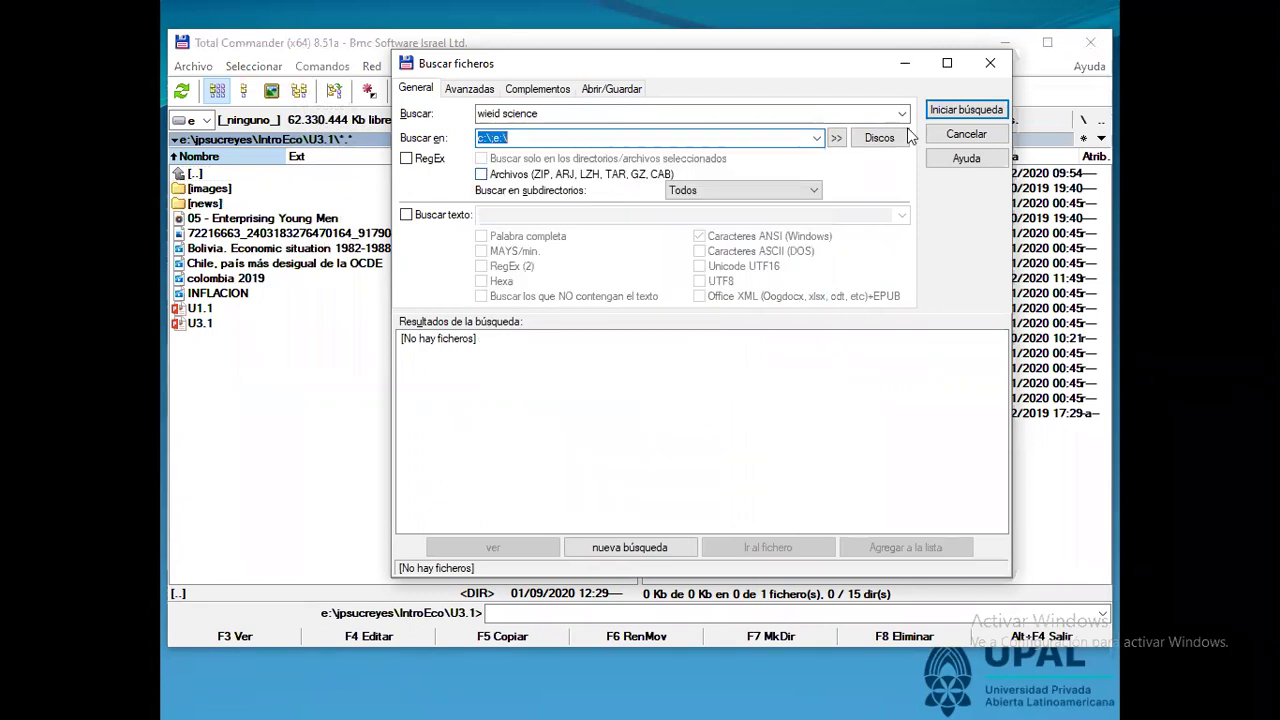
click(937, 118)
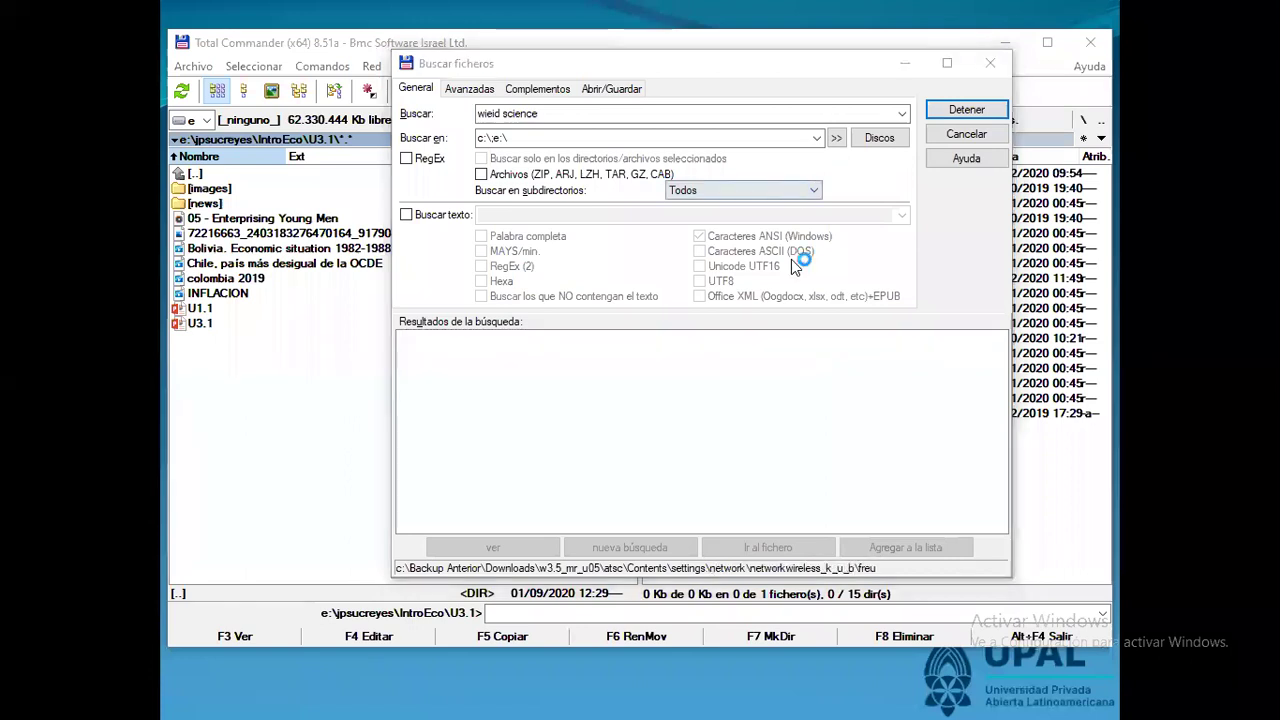
Stop the running search and search drives C: and E: for "princess disney" instead
click(612, 118)
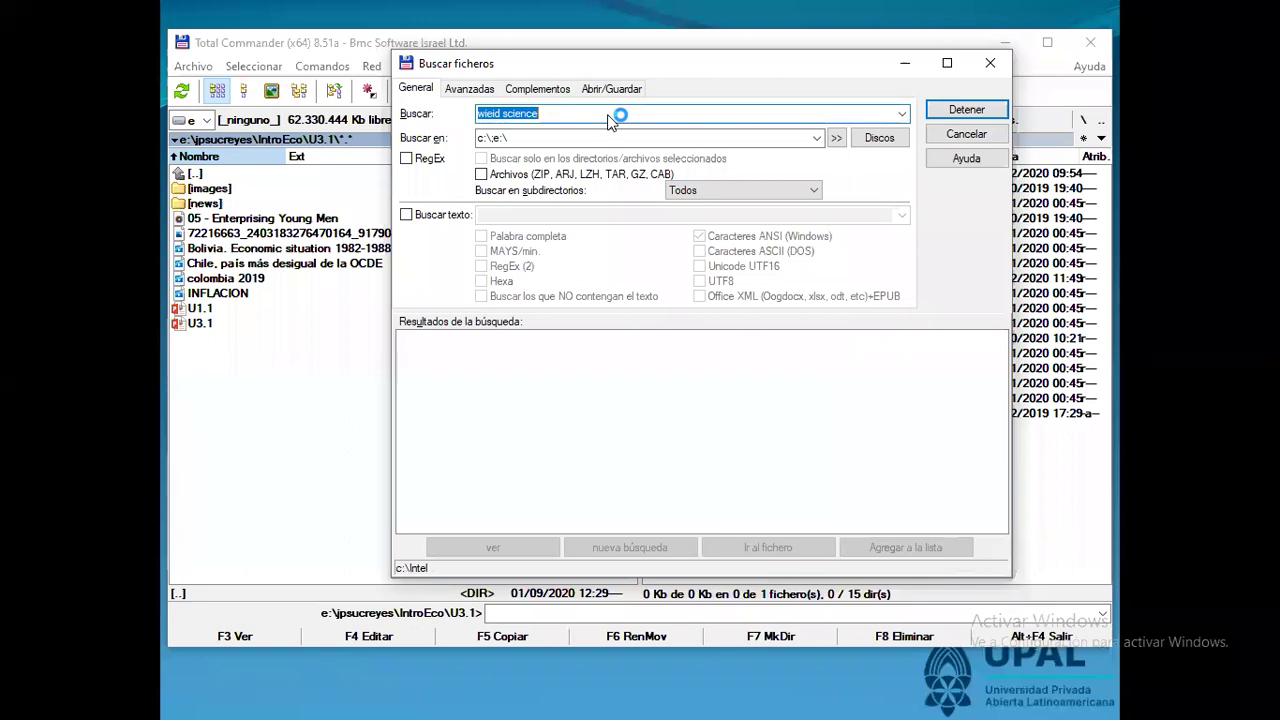
click(962, 110)
click(846, 113)
key(ctrl+shift+Left)
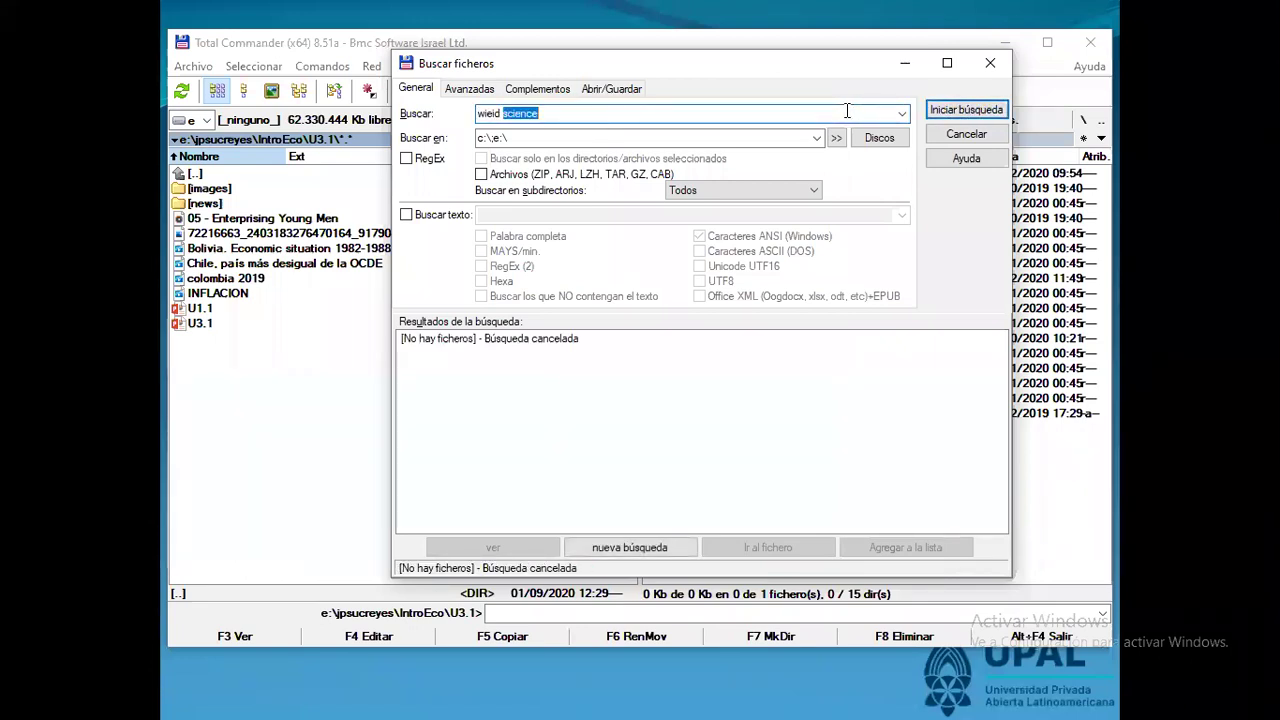
key(BackSpace)
key(Return)
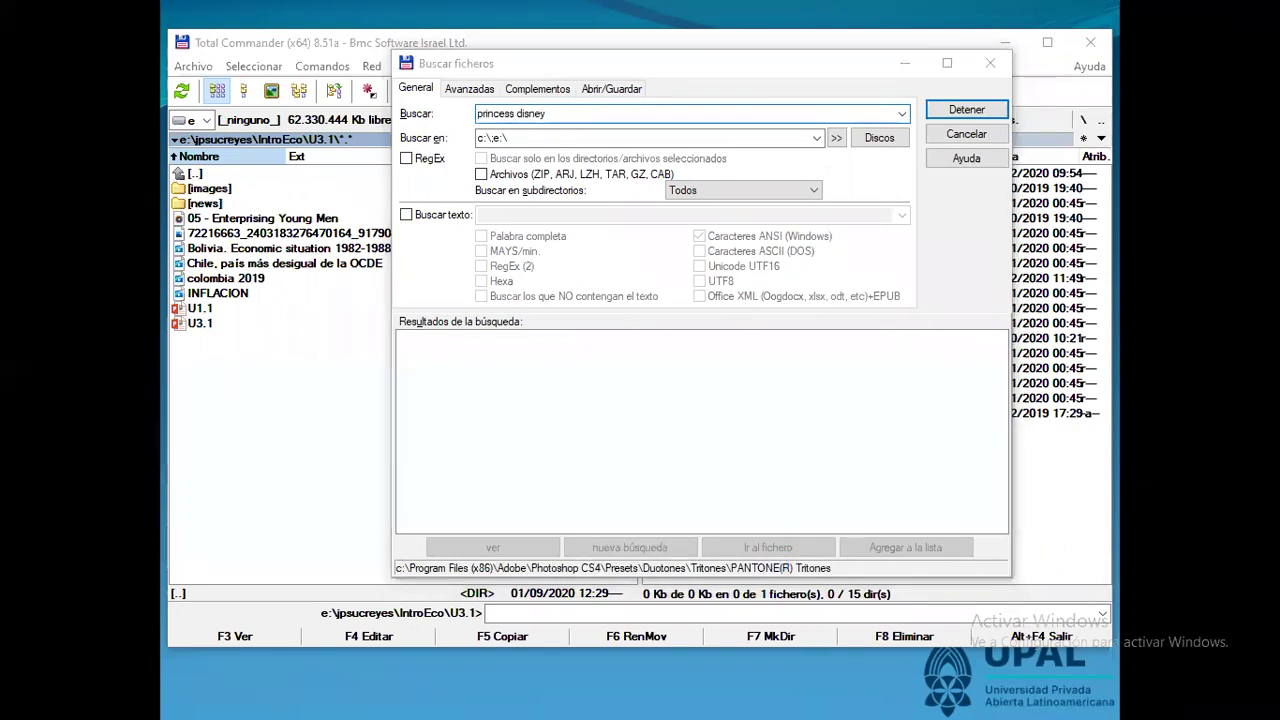
Switch to File Explorer through the Documents folder and open the Microeconomía folder on drive E:
key(super)
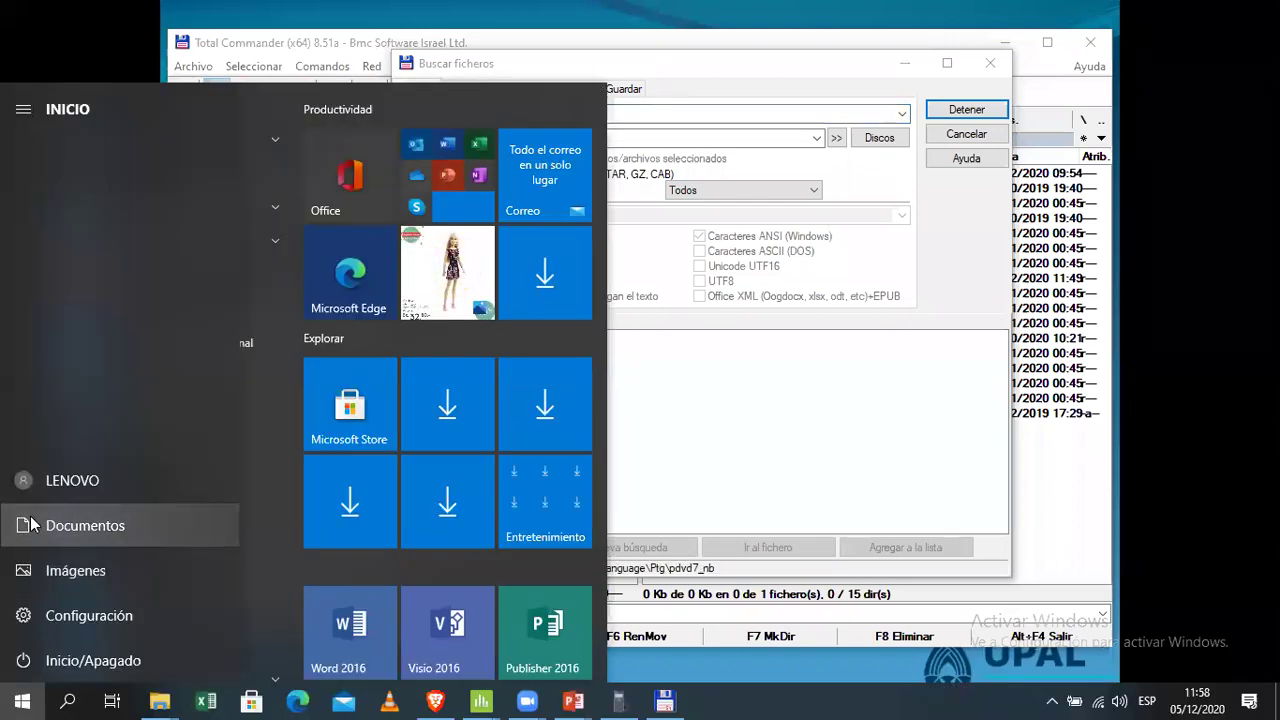
click(35, 524)
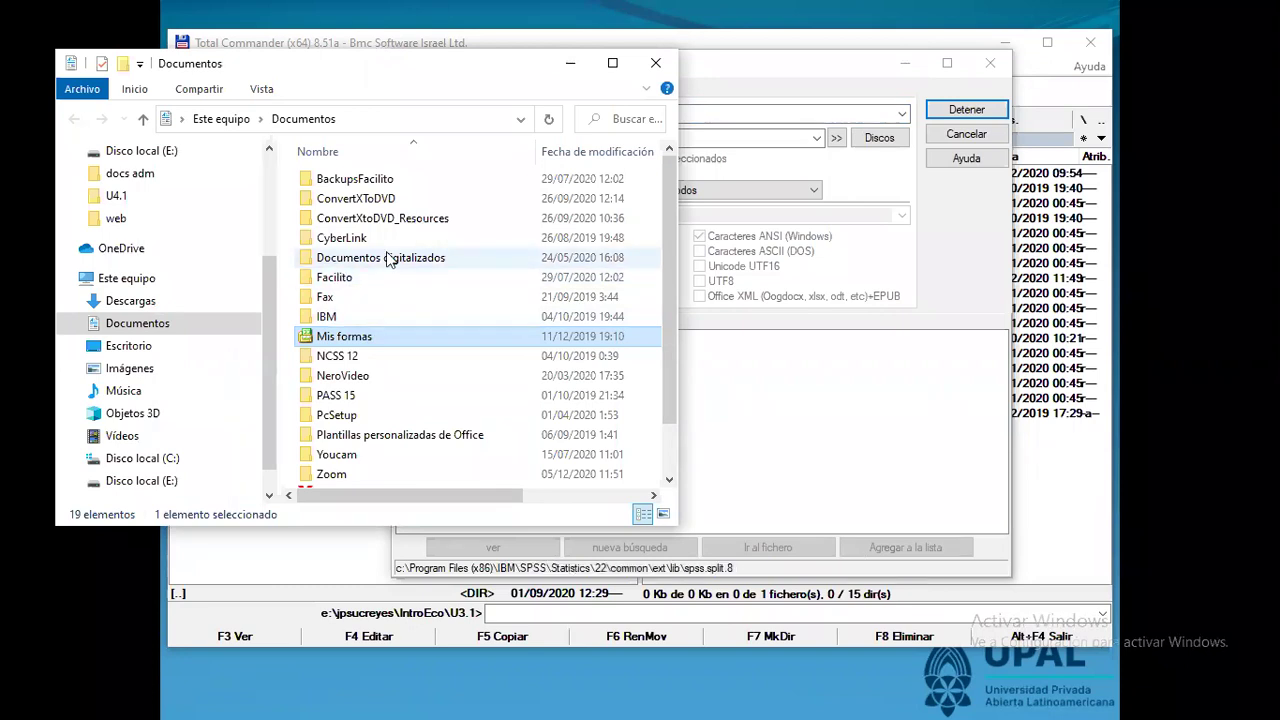
click(112, 174)
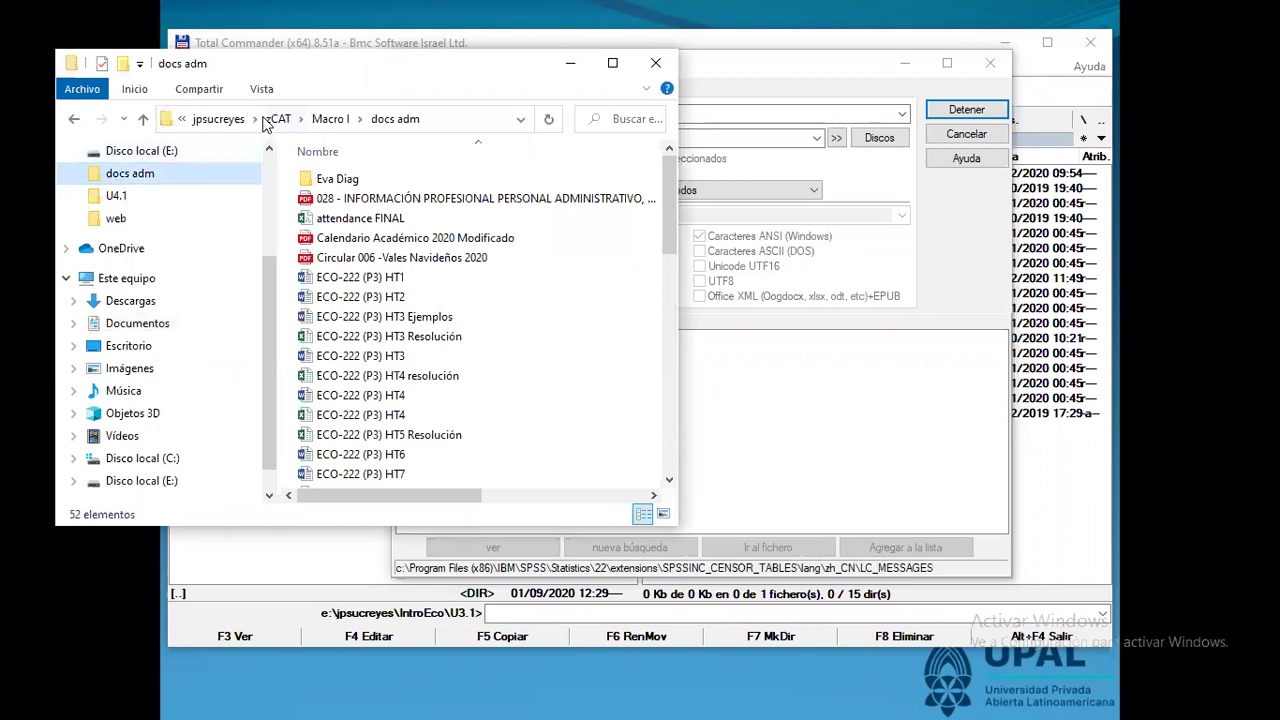
click(216, 119)
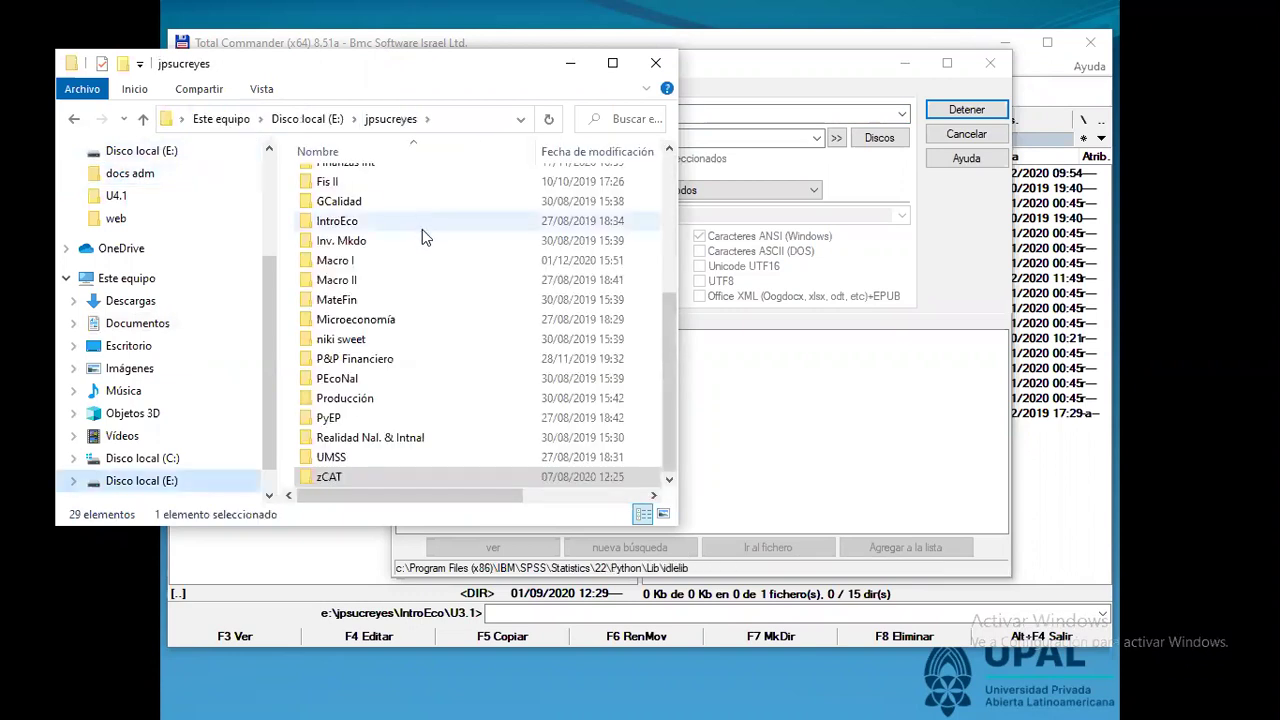
click(443, 319)
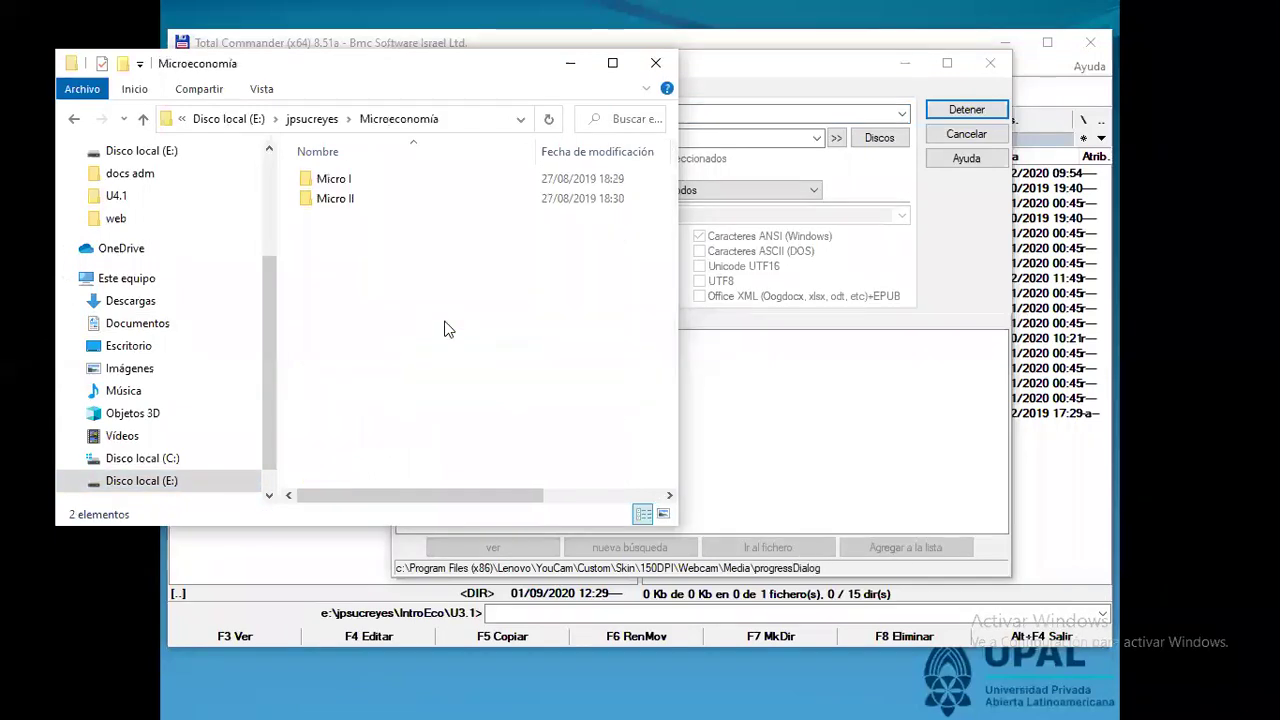
Open the U1.2 folder inside Micro I and look through its whole file list for the video
double_click(341, 188)
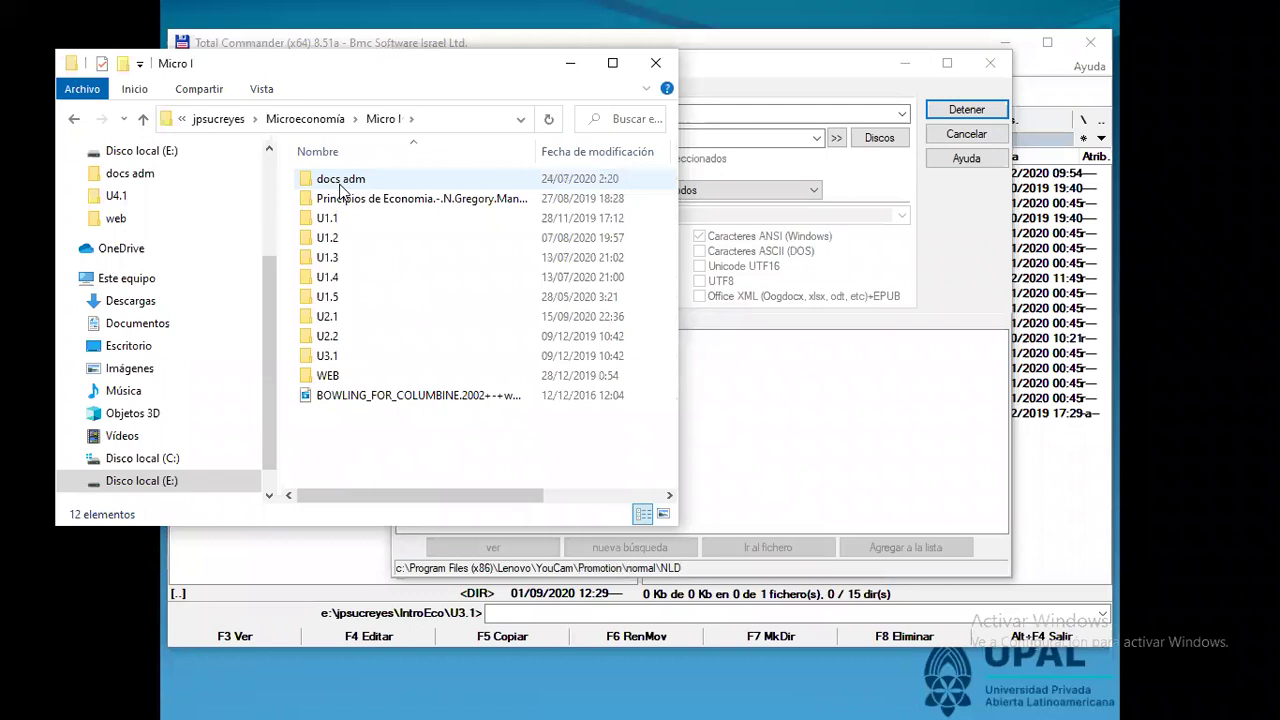
double_click(328, 240)
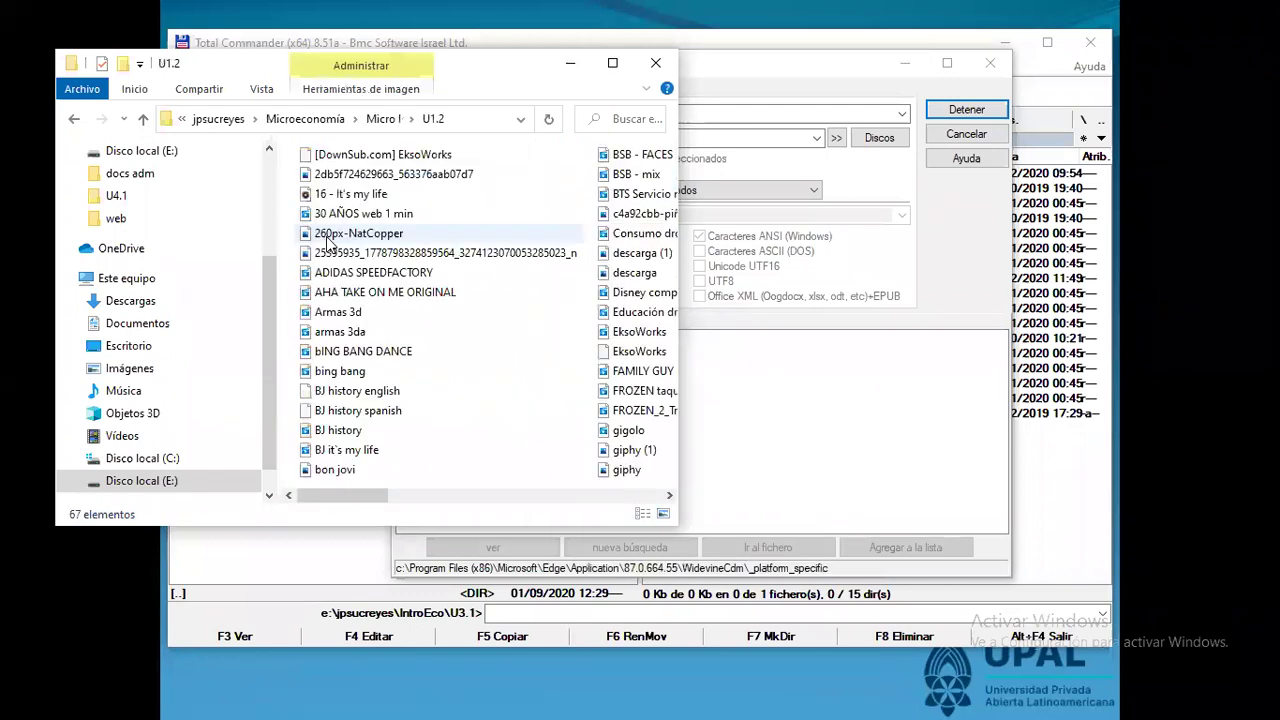
click(516, 496)
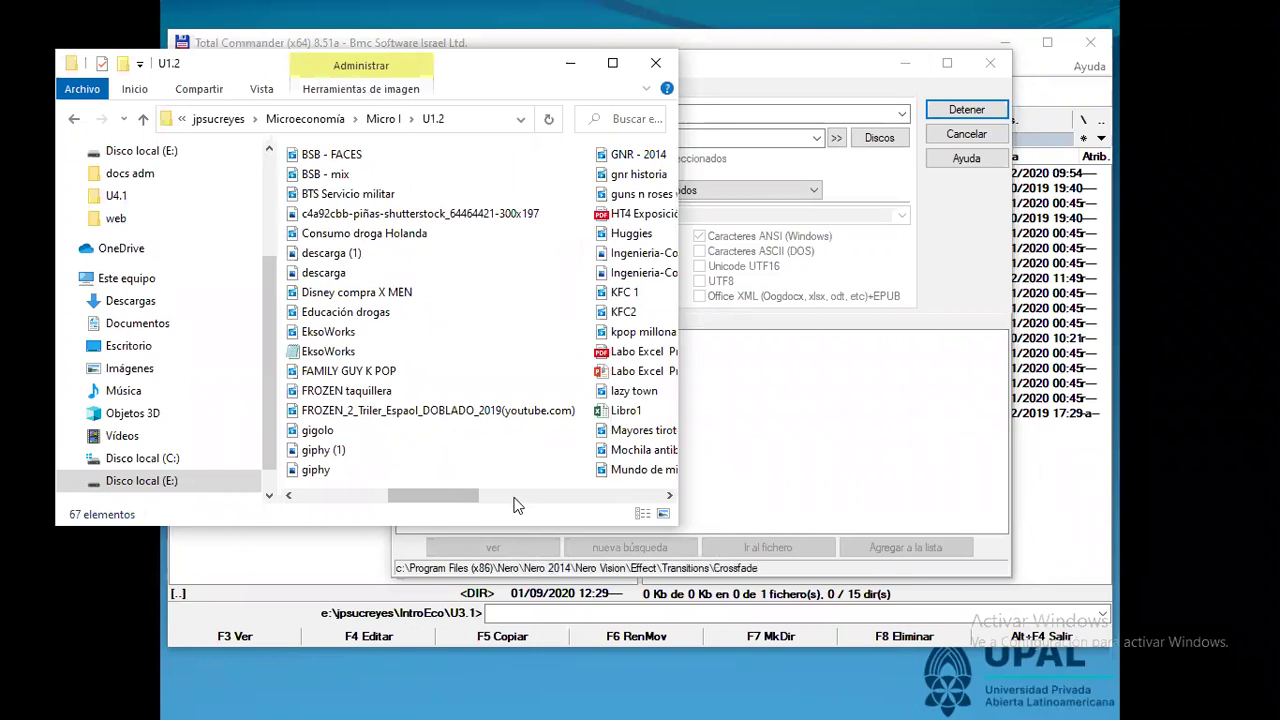
drag(478, 495, 578, 518)
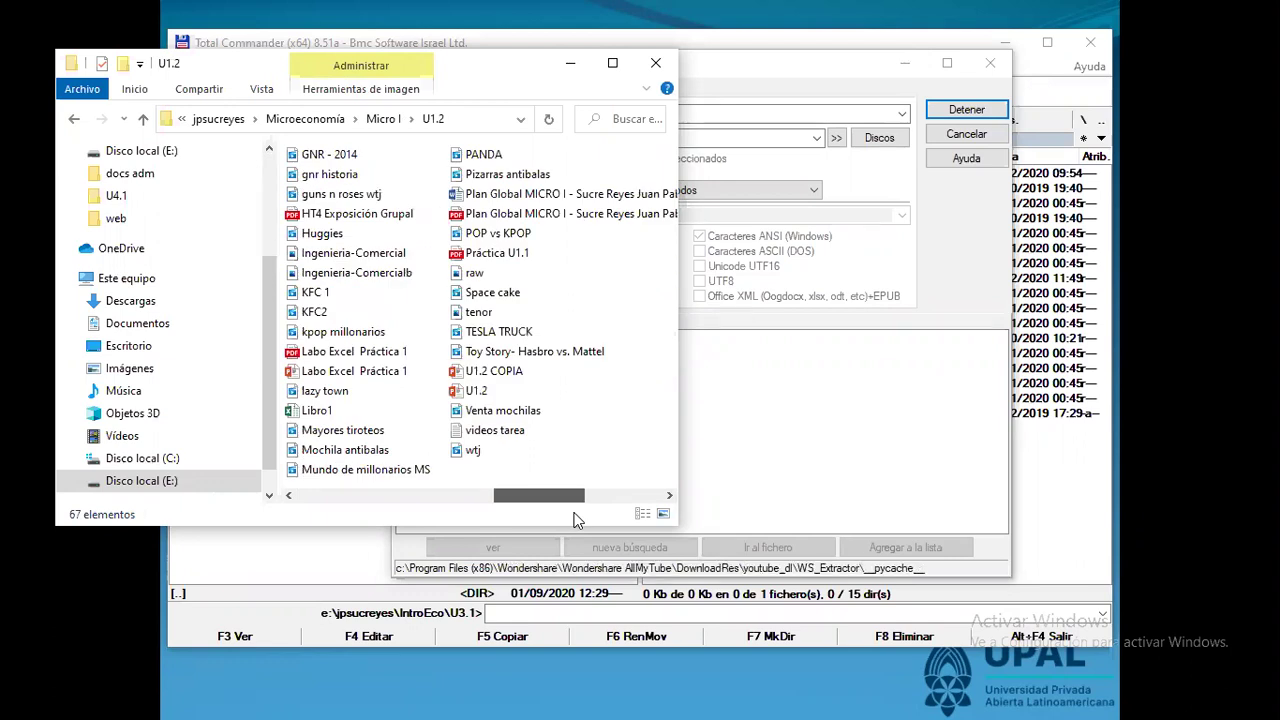
drag(577, 520, 397, 510)
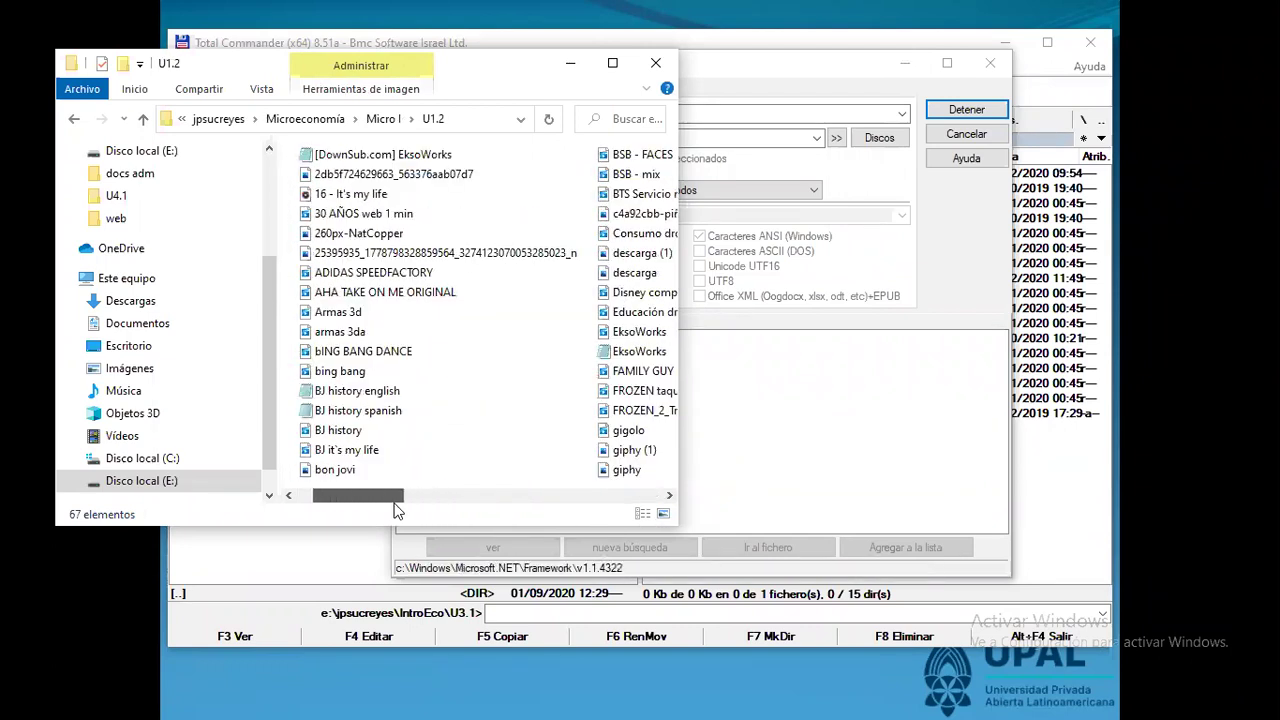
drag(397, 510, 646, 495)
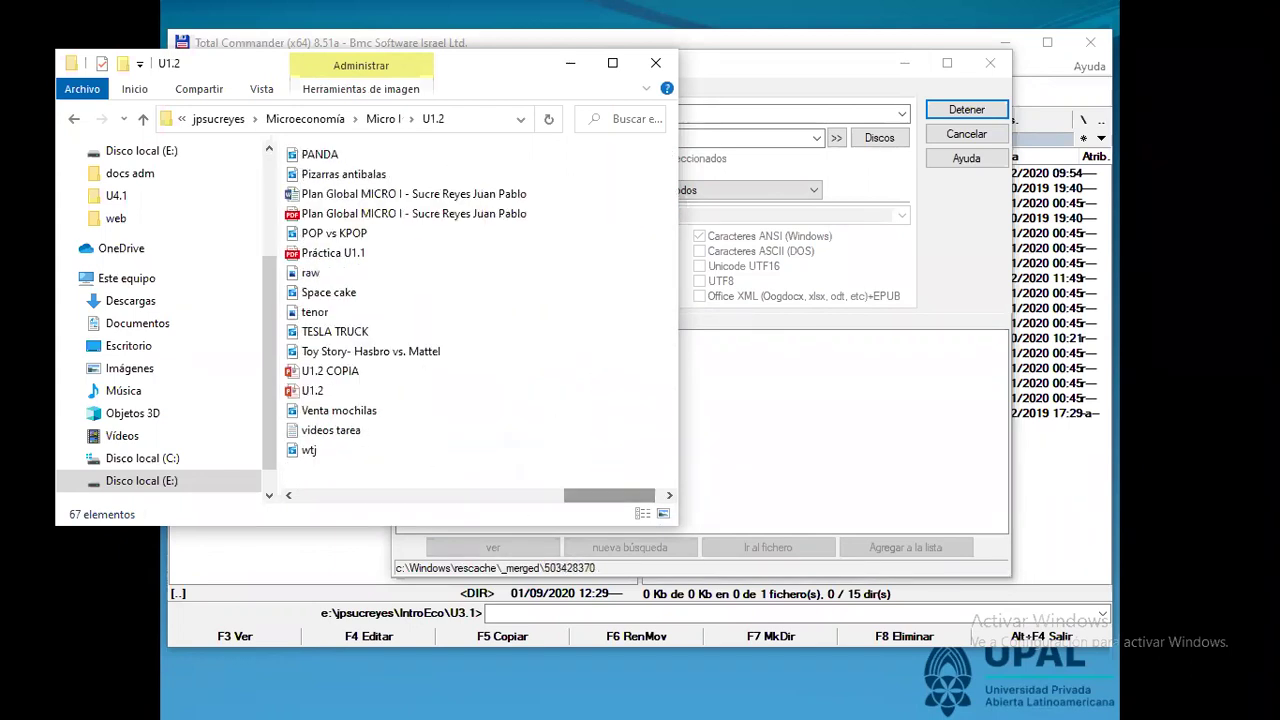
Look through the files in Micro I's U1.4 folder and in its U1.1 folder
click(380, 119)
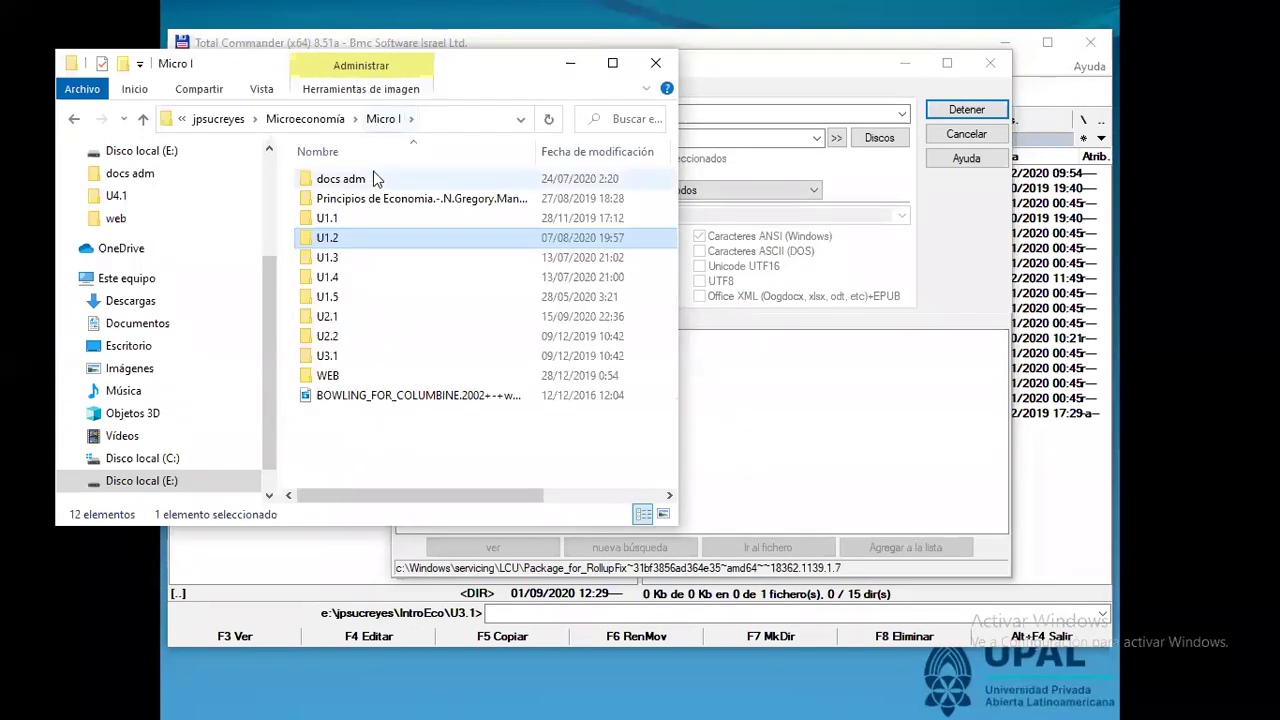
double_click(334, 277)
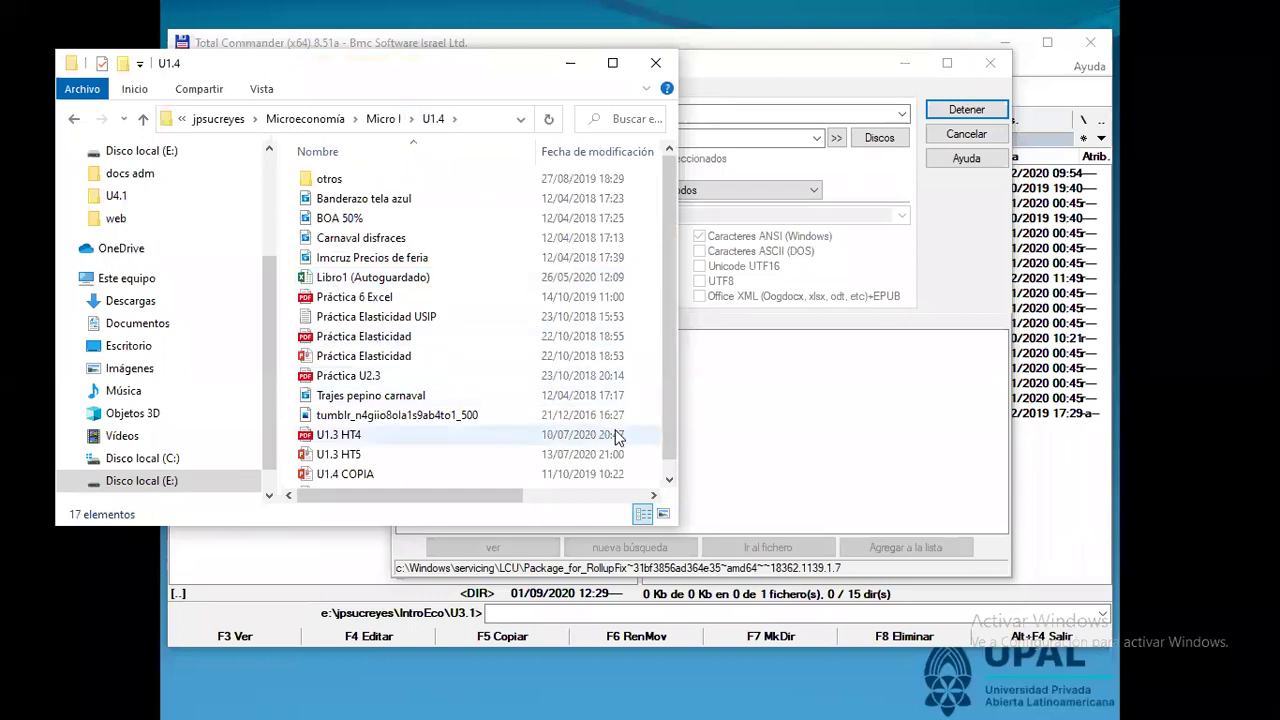
click(373, 120)
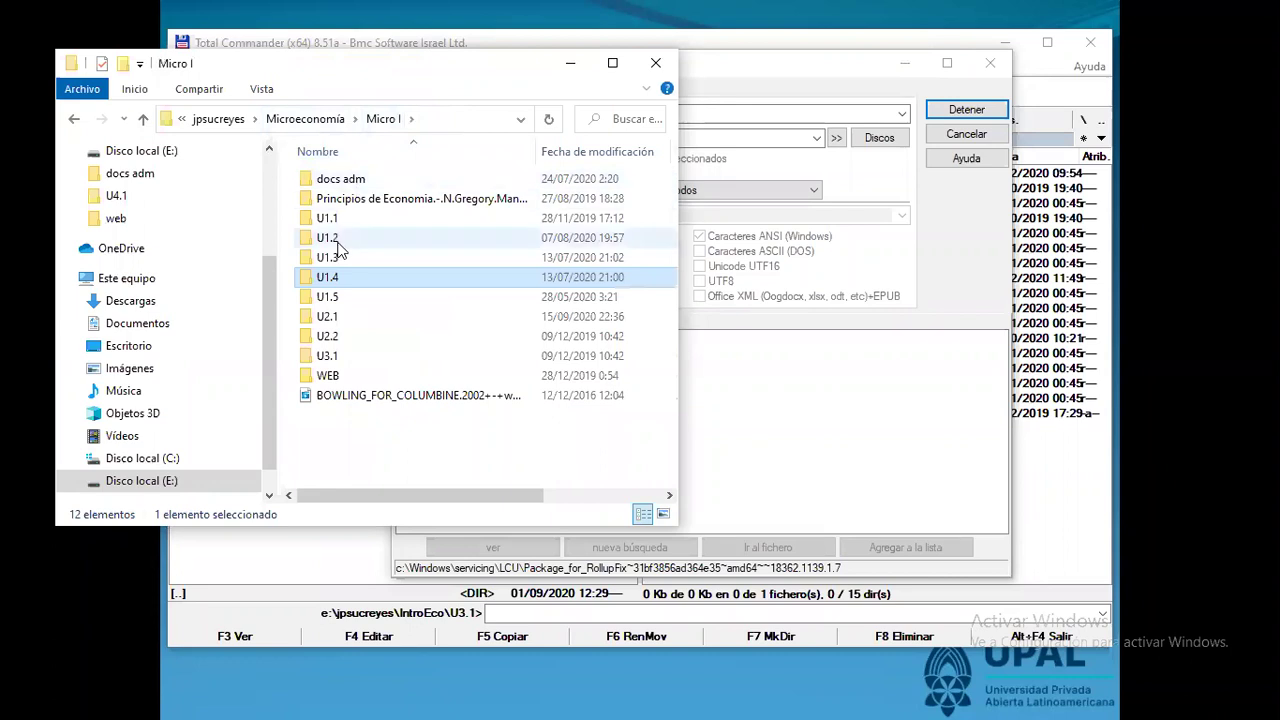
double_click(330, 218)
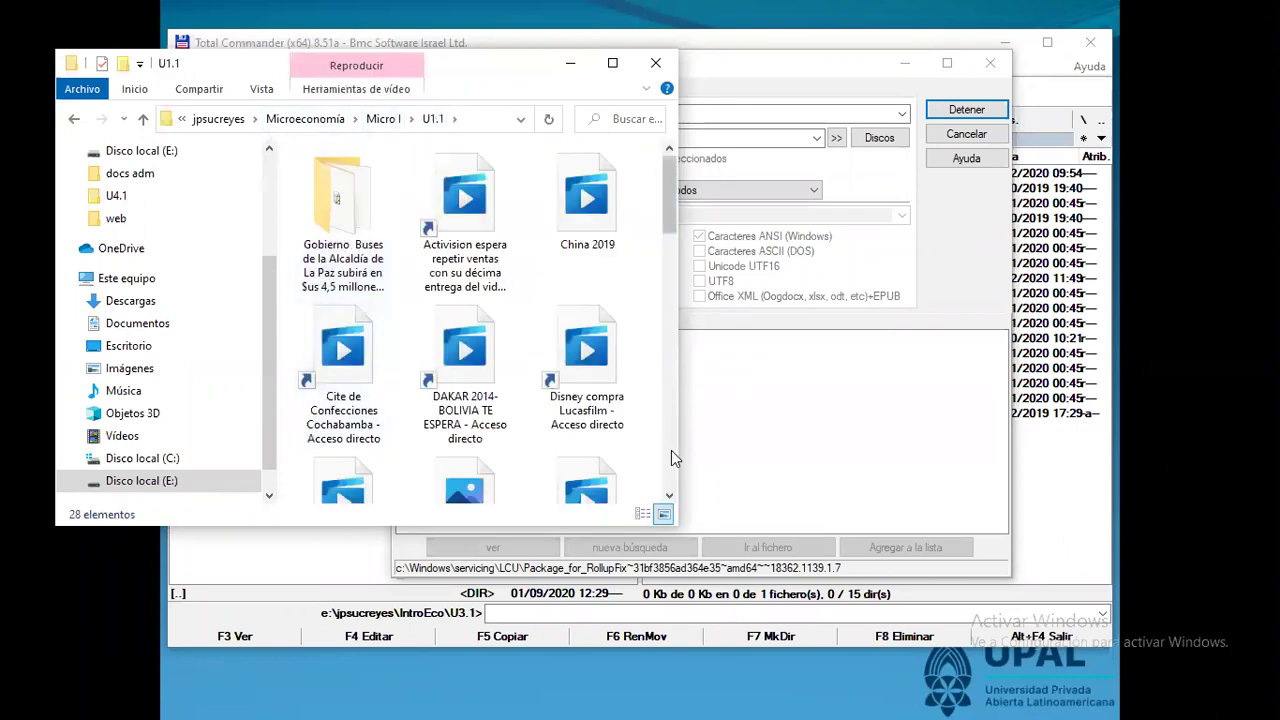
scroll(671, 452, down, 3)
scroll(671, 452, down, 5)
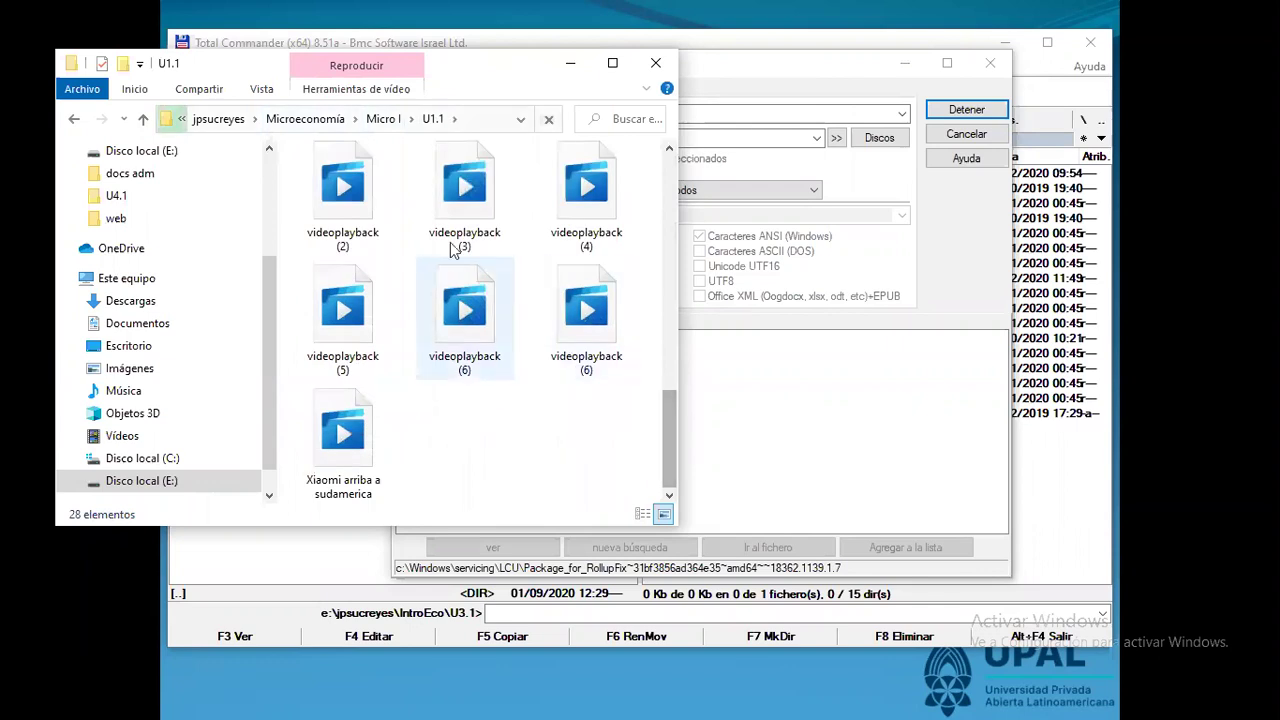
Check the pinned IntroEco web folder and go up to its parent folder IntroEco
click(220, 119)
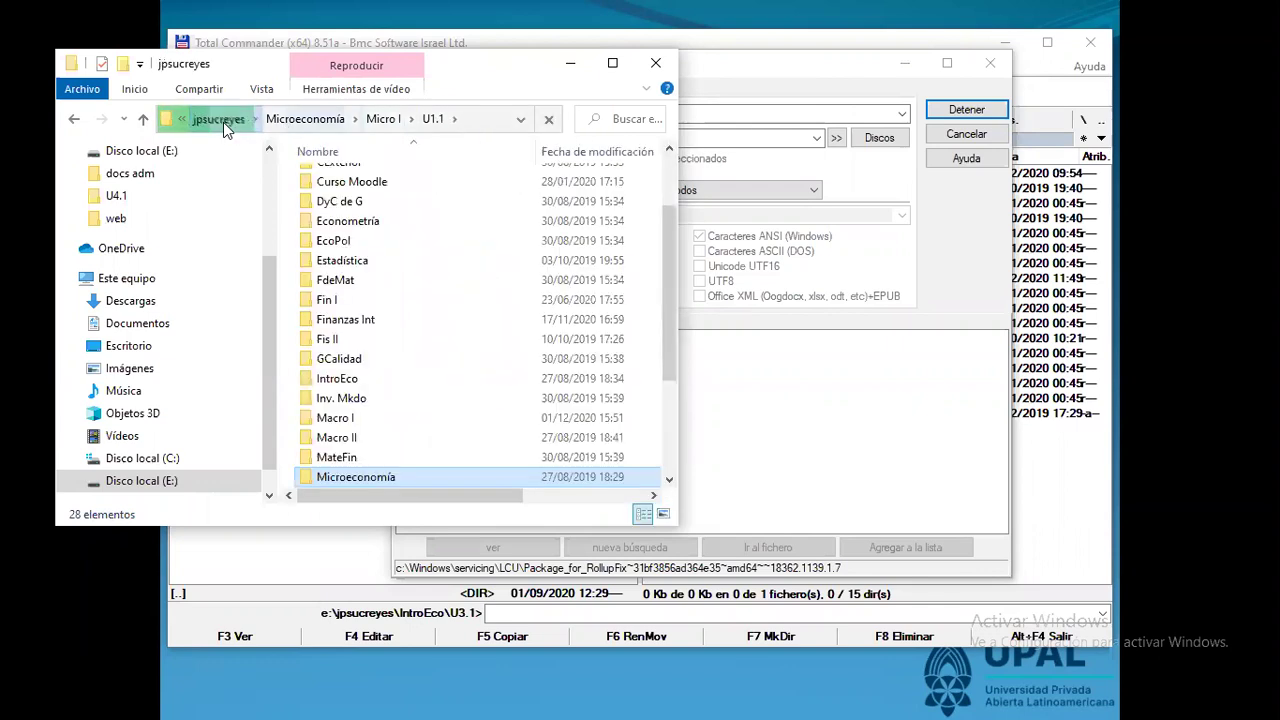
scroll(150, 200, up, 3)
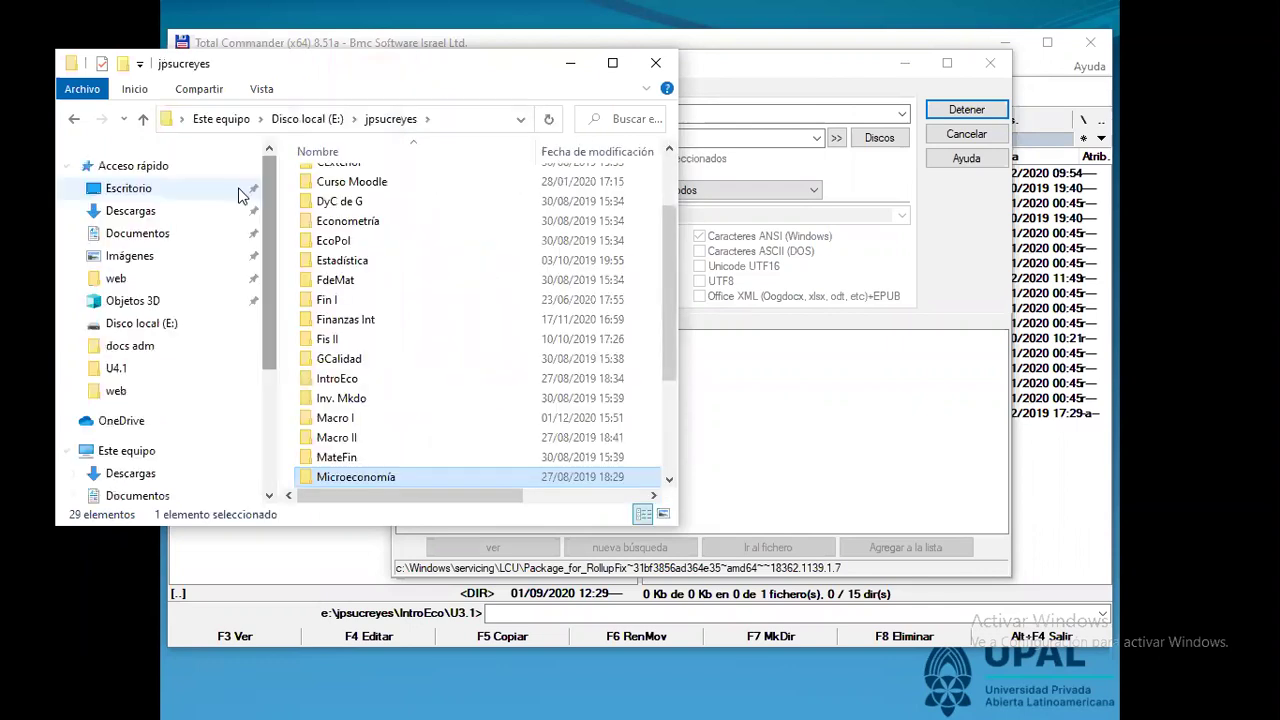
click(163, 279)
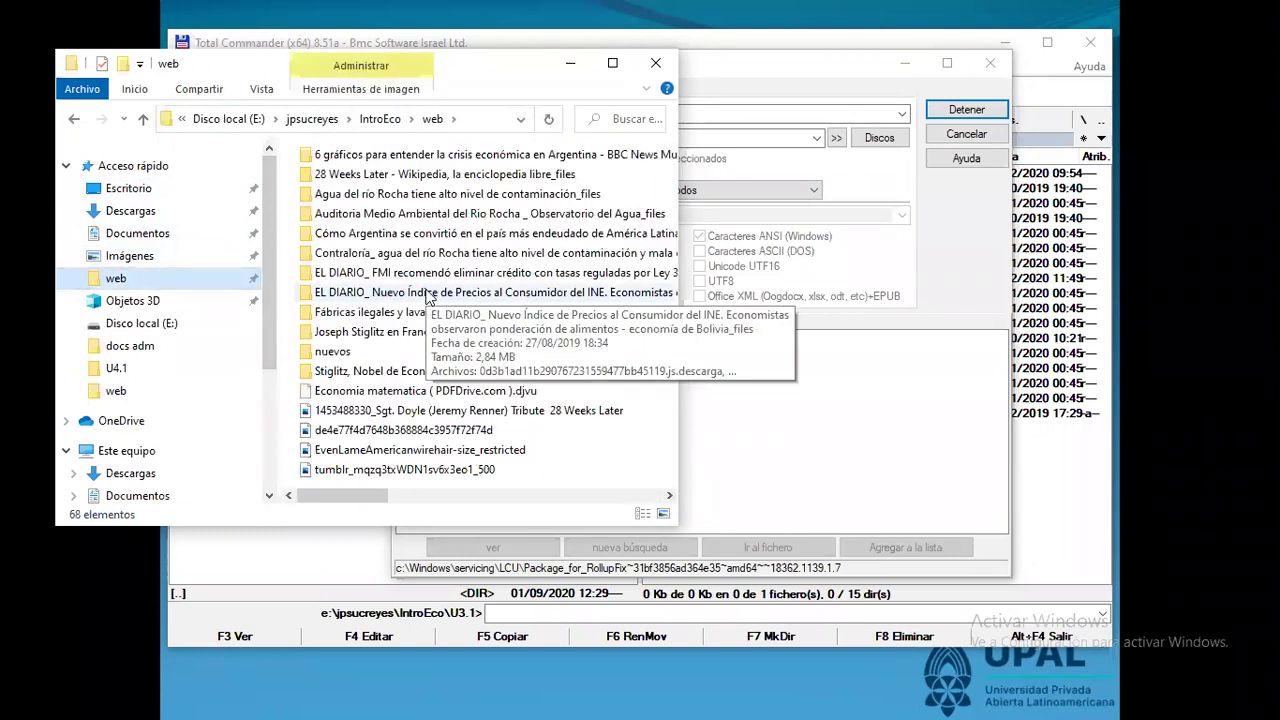
click(380, 119)
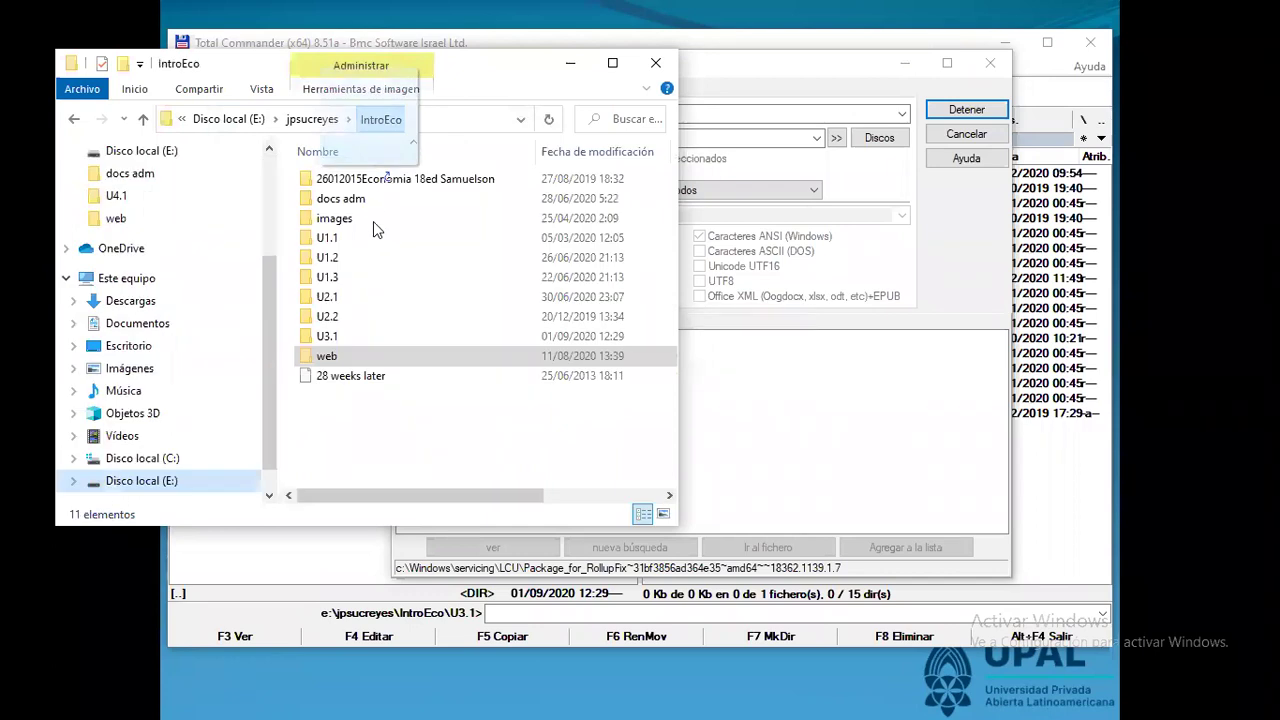
Look through the files in IntroEco's U1.2 folder and return to the IntroEco folder
click(343, 259)
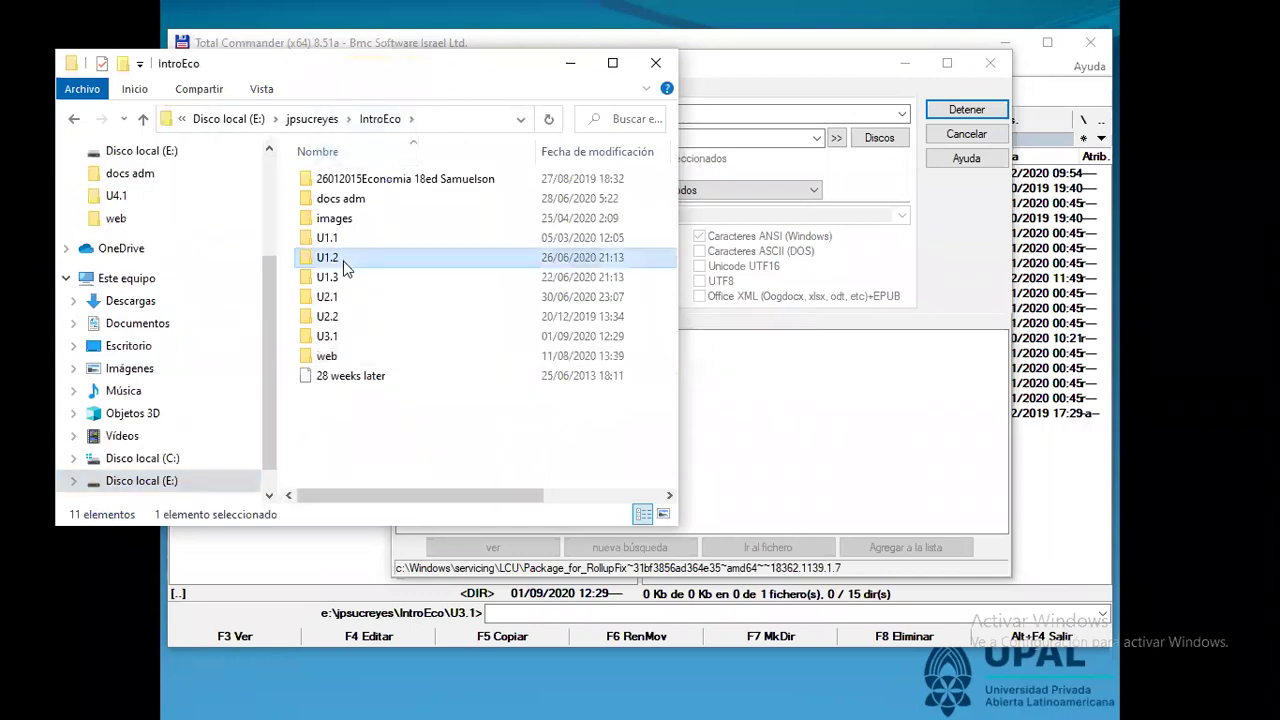
double_click(343, 259)
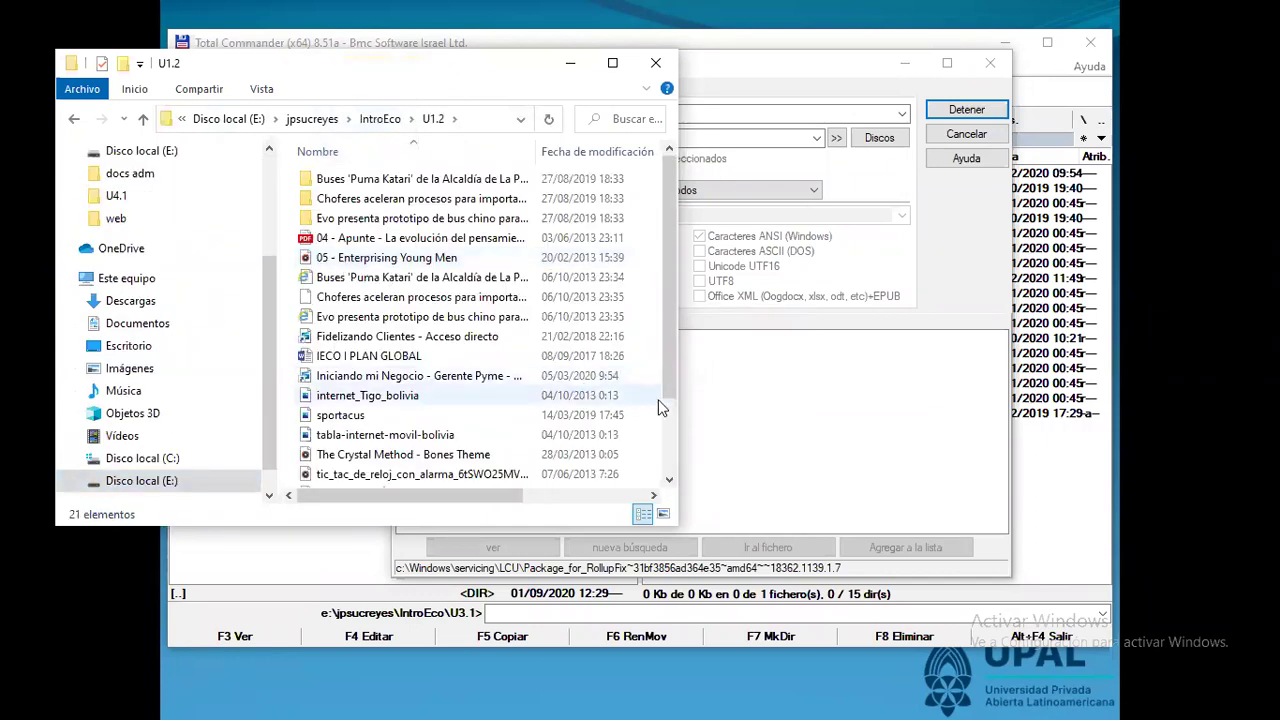
drag(668, 392, 665, 168)
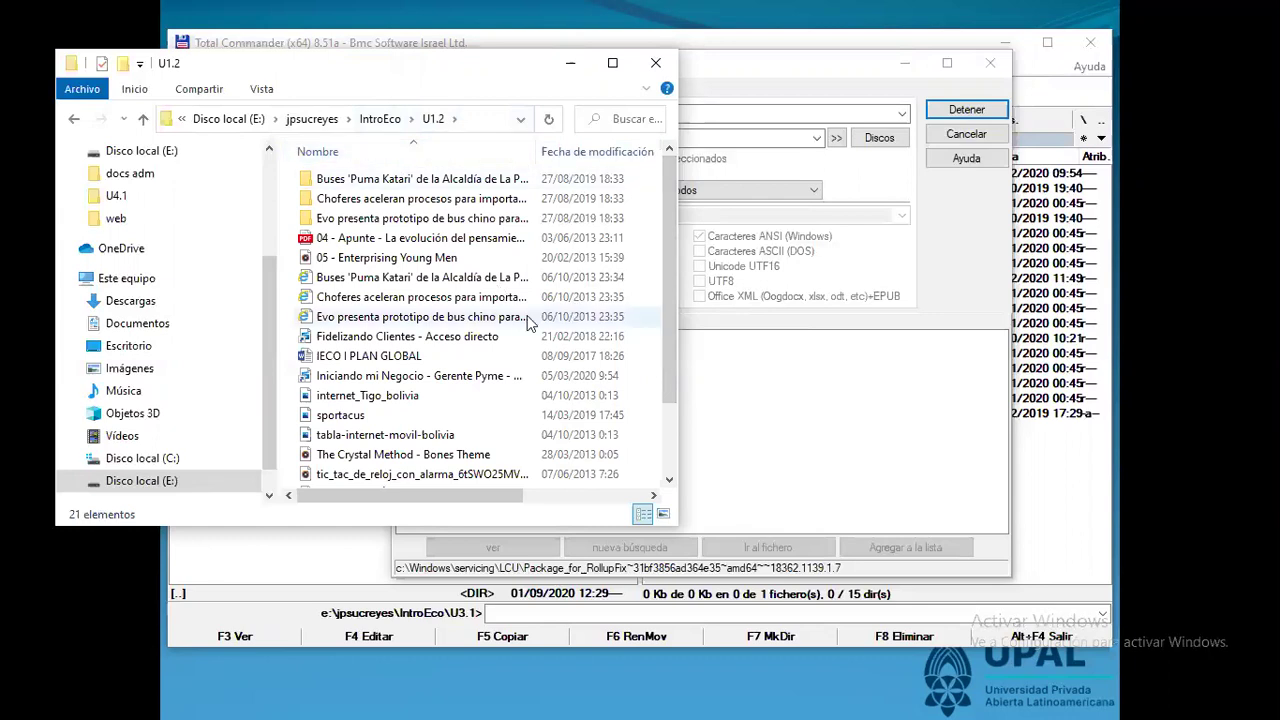
click(376, 118)
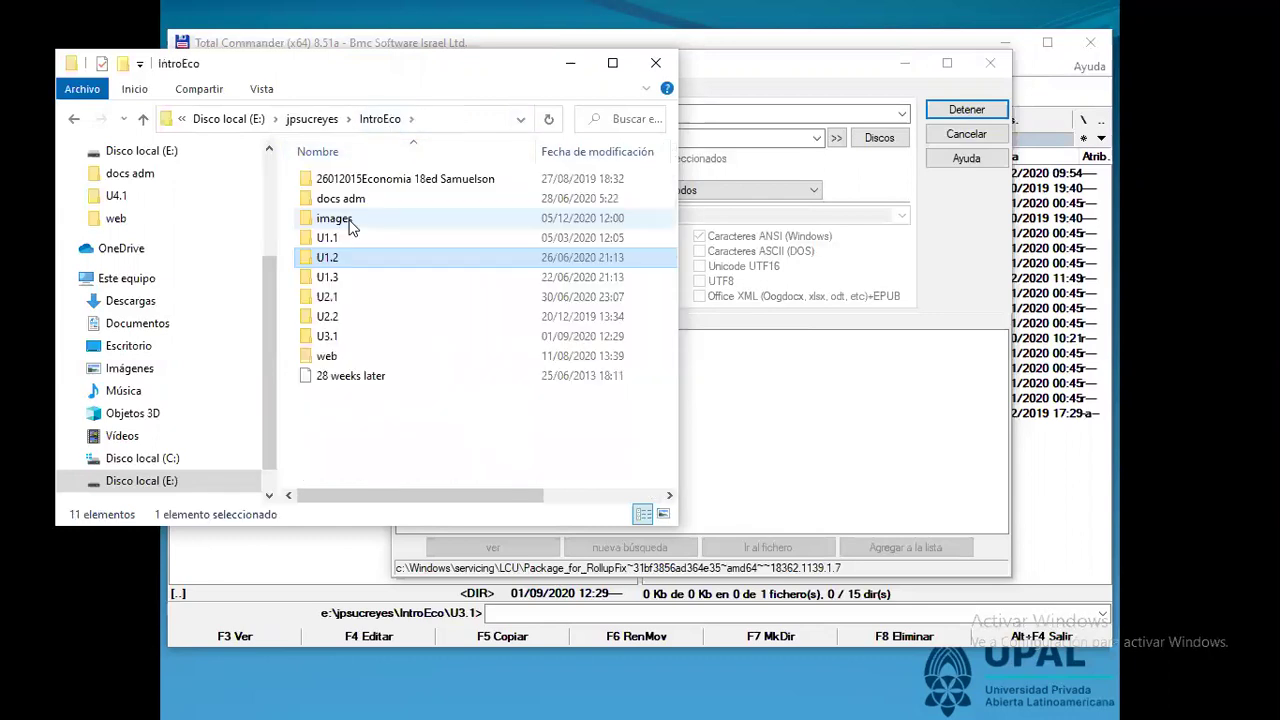
Look through all the files in IntroEco's U2.1 folder and check the running princess disney search in Total Commander
double_click(330, 297)
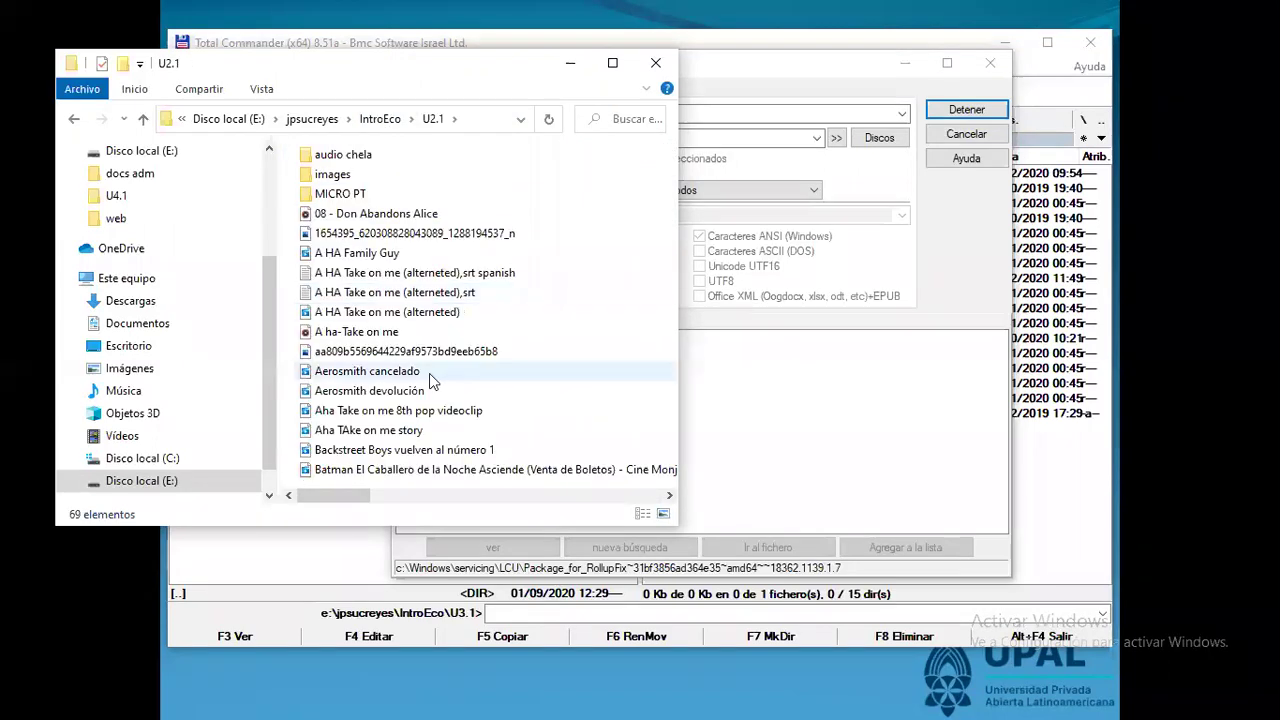
click(408, 497)
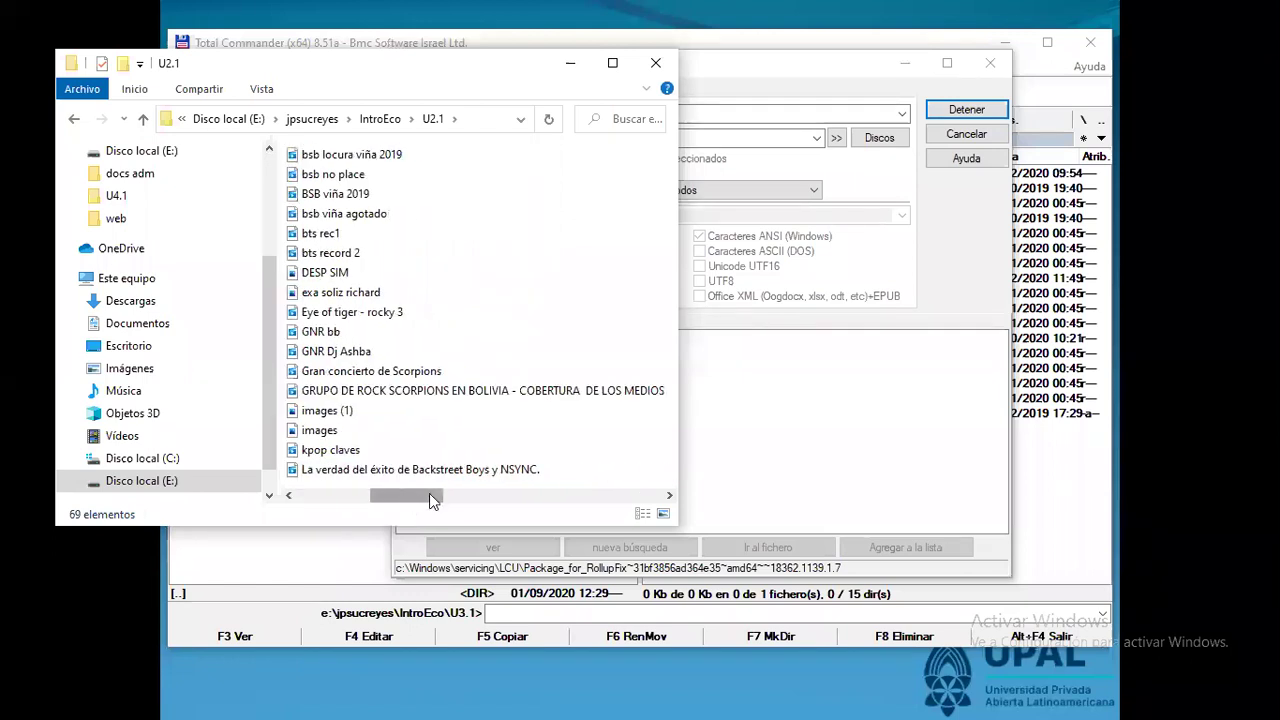
click(452, 495)
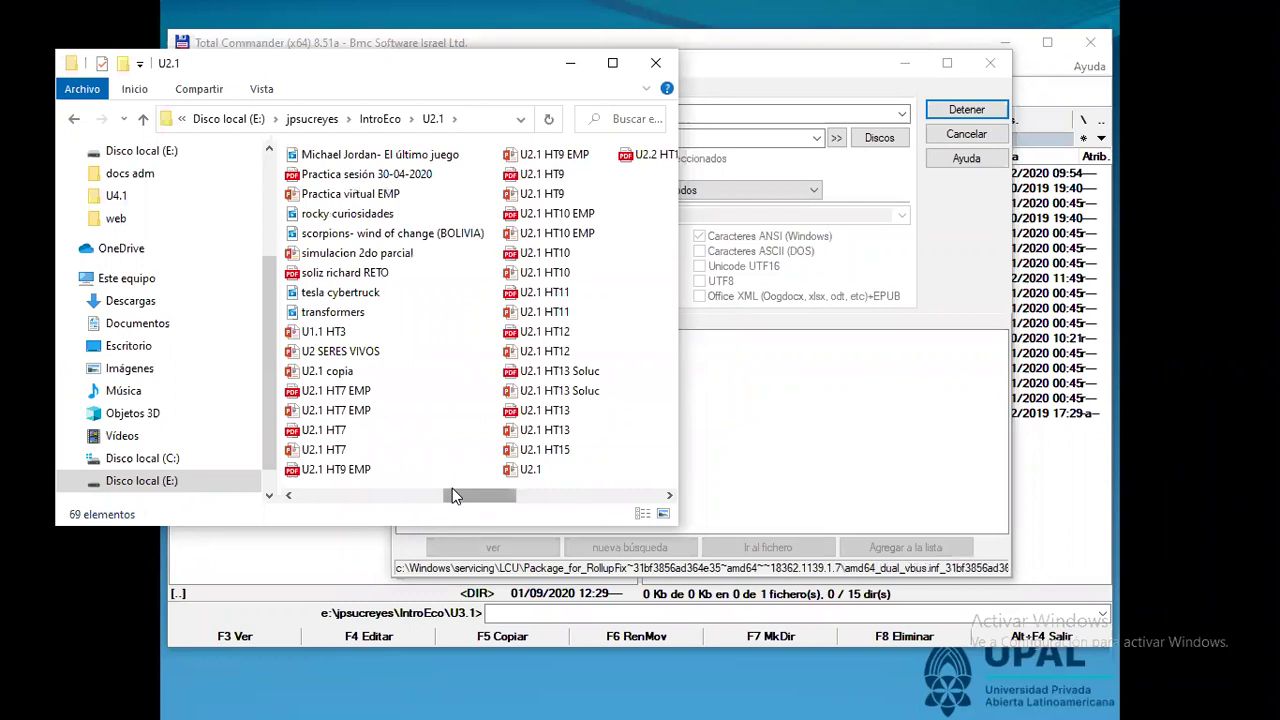
click(525, 495)
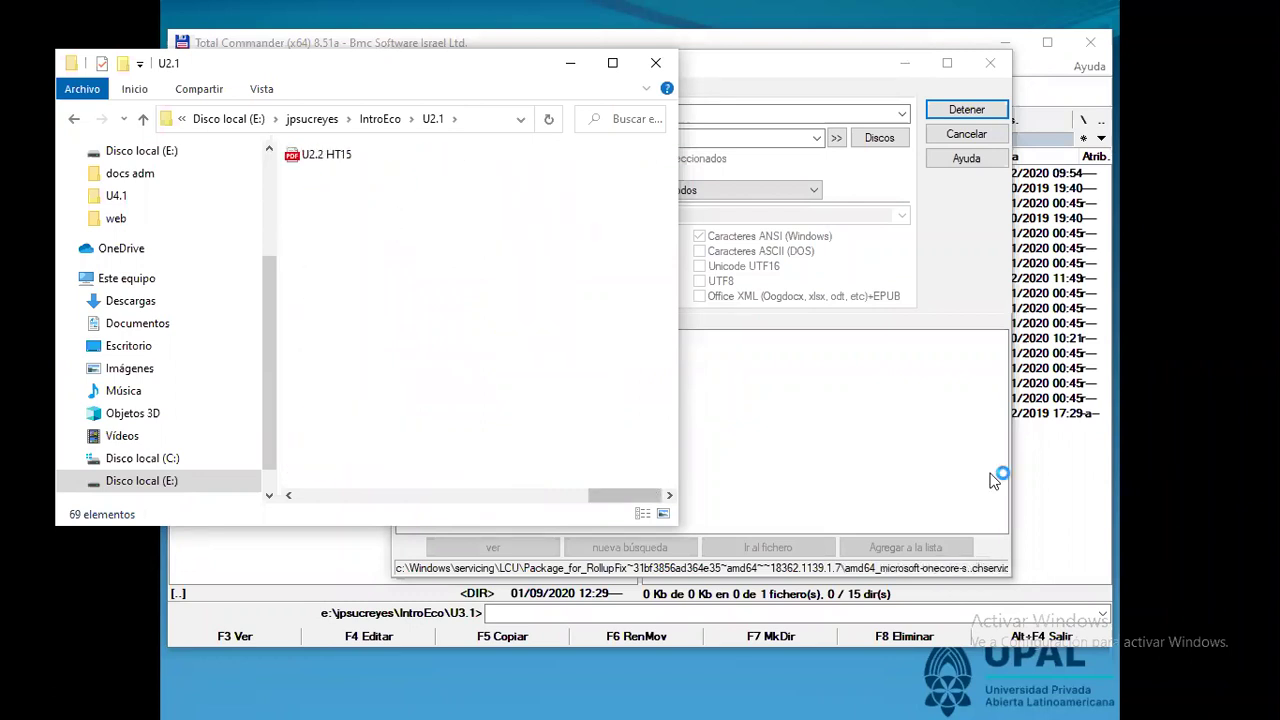
click(995, 480)
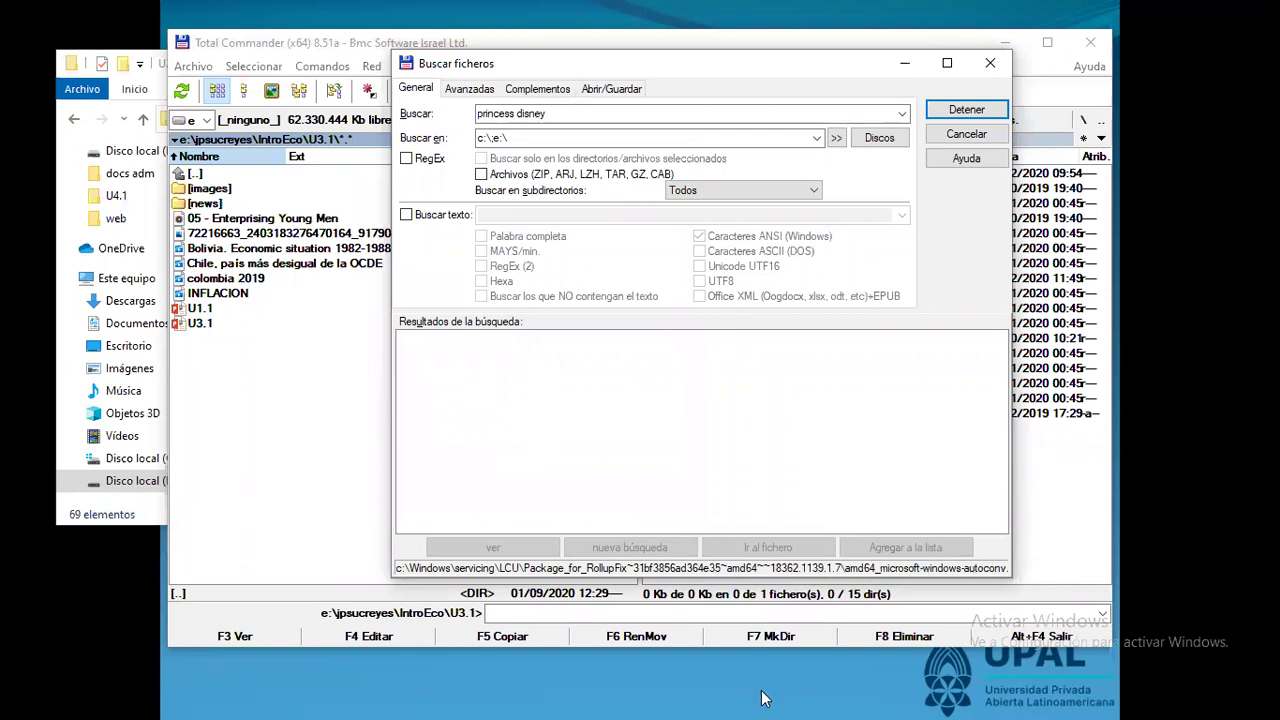
Switch to the browser window with the Los Saviñón Disney medley on YouTube and pause the video
key(alt+Tab)
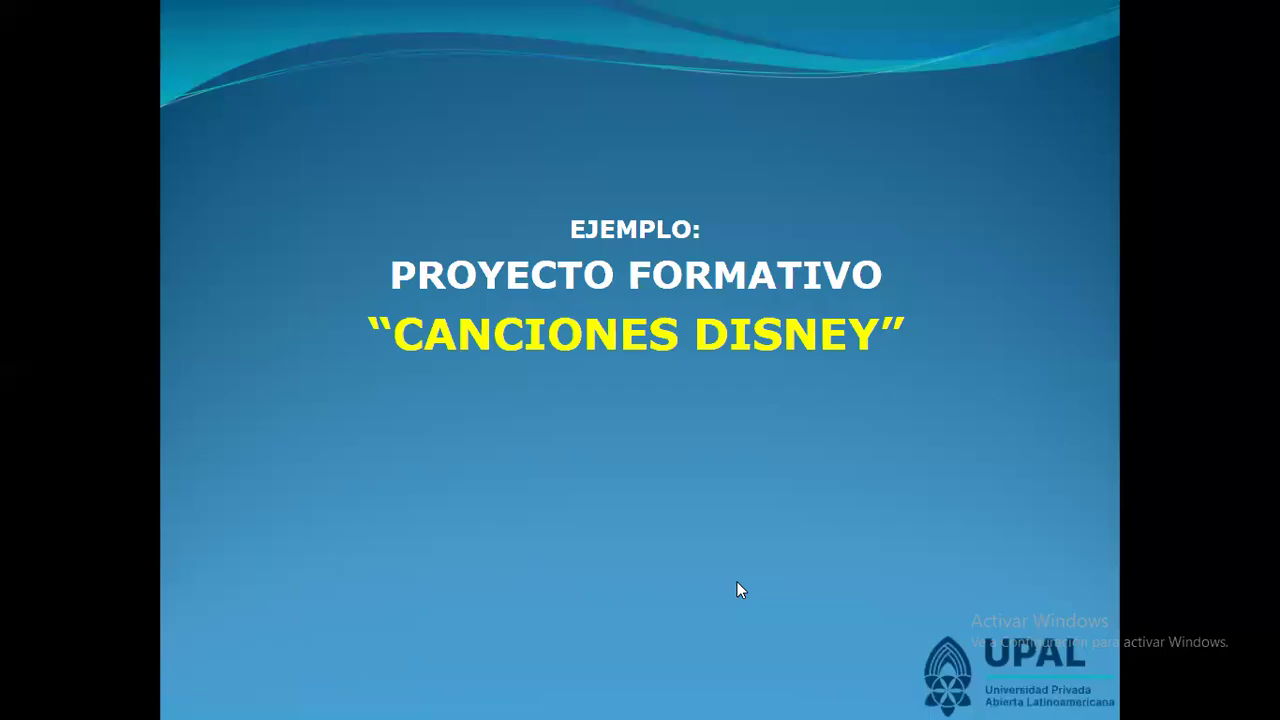
key(alt+Tab)
key(alt+Tab)
key(alt+Tab)
key(alt+Tab)
key(alt+Tab)
key(alt+Tab)
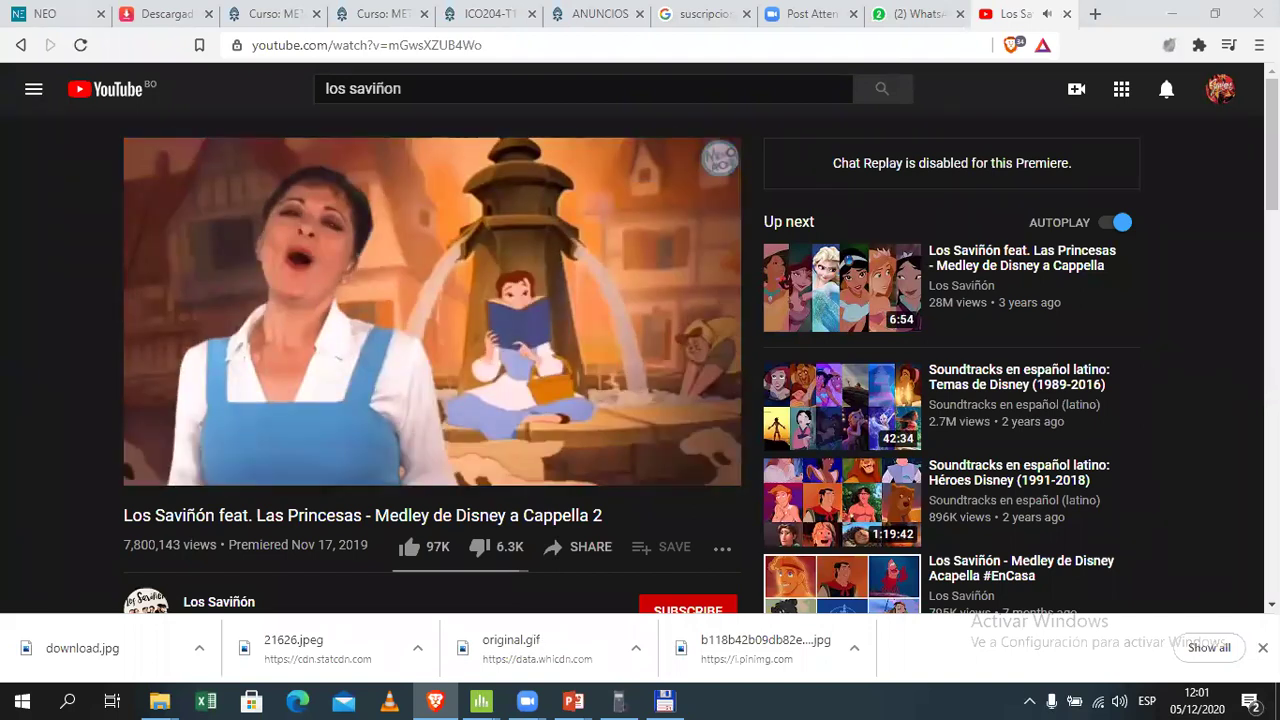
click(153, 466)
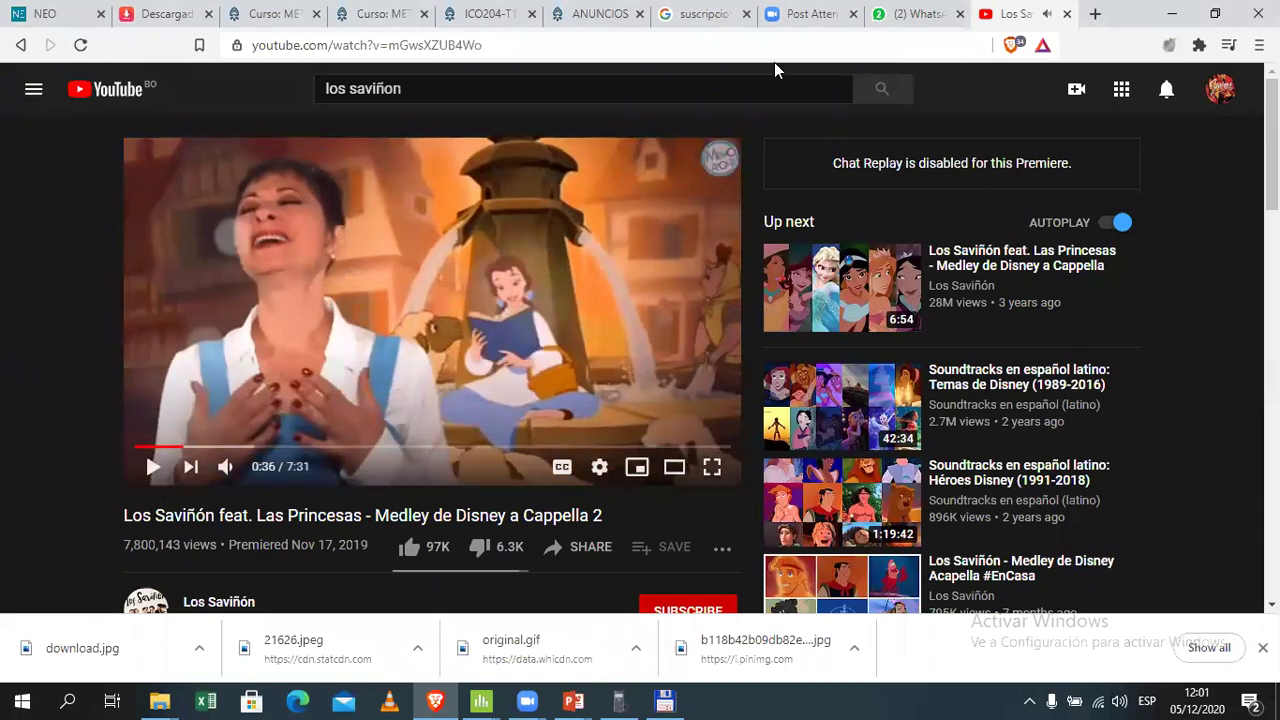
Return to the slide show, preview the Disney+ subscriber chart slide and go back to the "Canciones Disney" title slide
key(alt+Tab)
key(Tab)
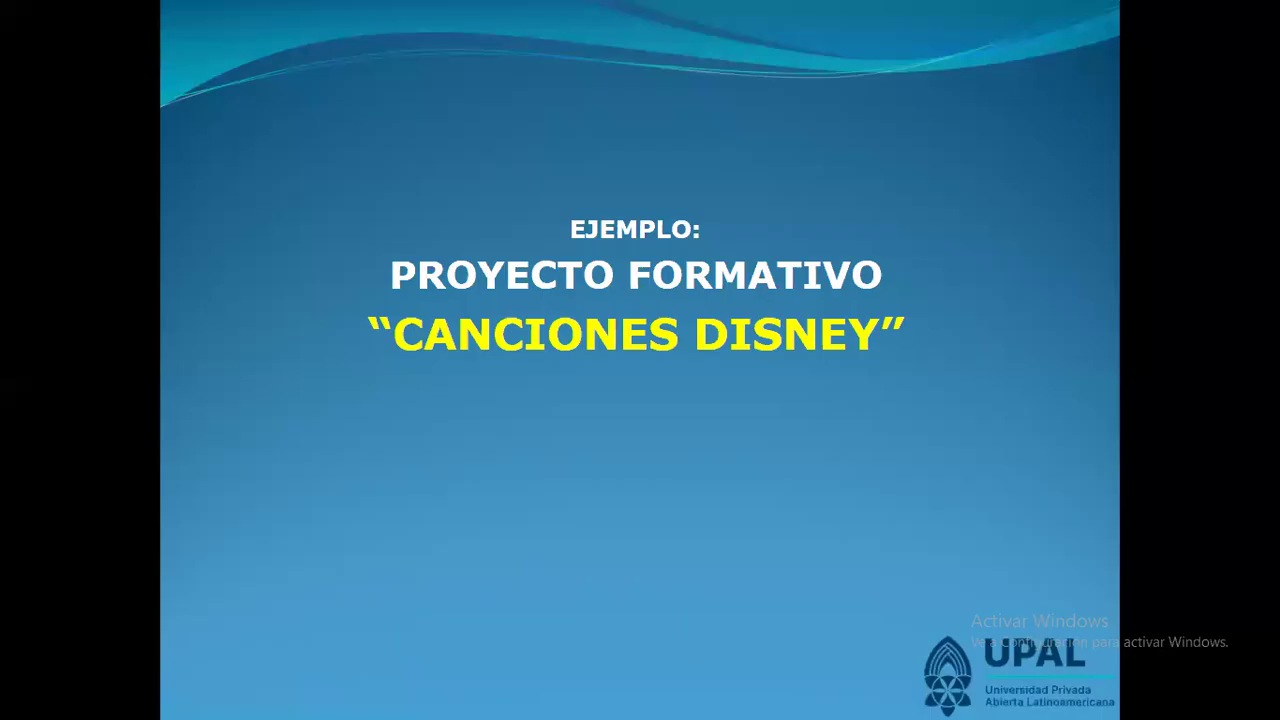
click(497, 367)
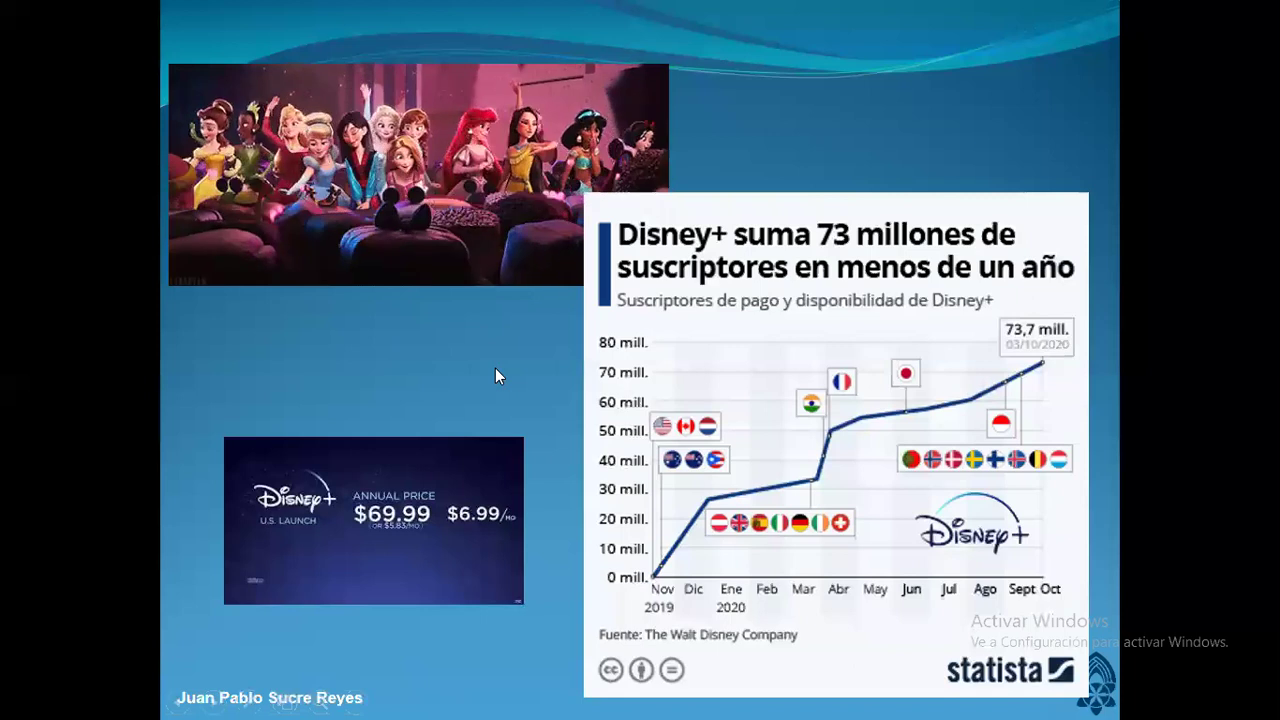
key(Left)
key(Left)
key(Right)
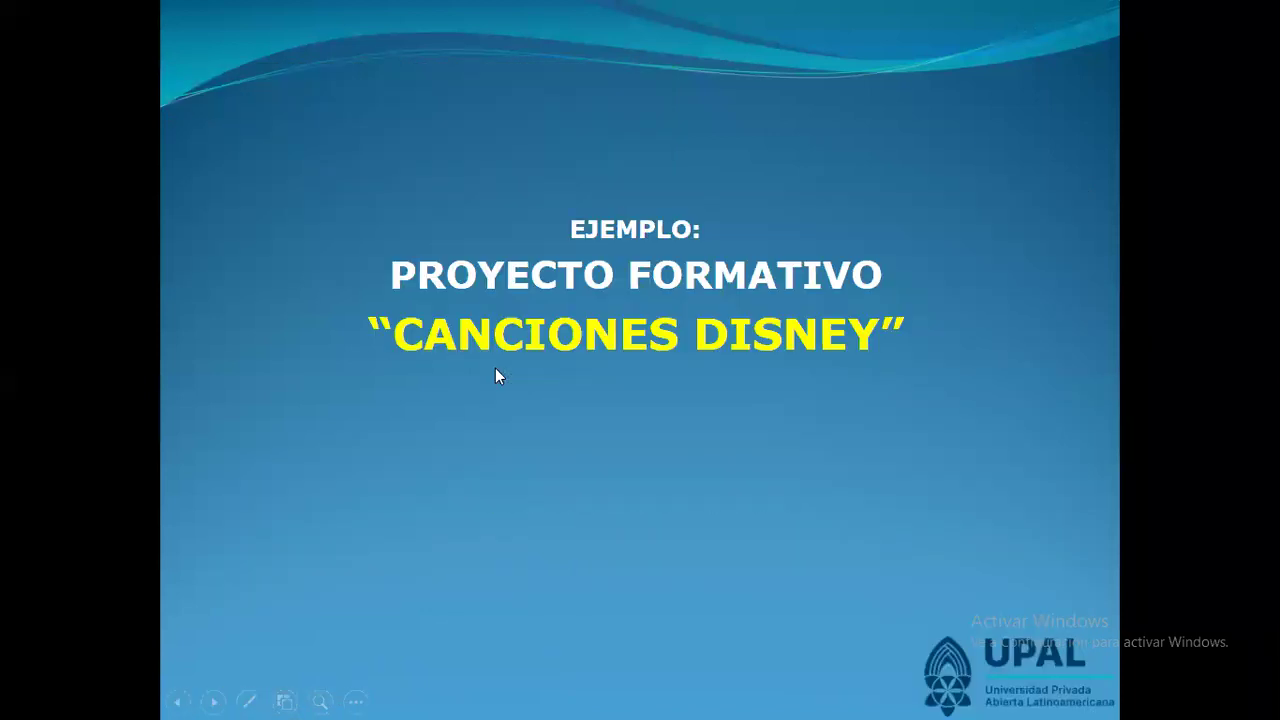
Switch back to the browser and open the ÁREA: UNIDADES DE APRENDIZAJE section of the ICO204-T1-CB Moodle course
key(alt+Tab)
key(Tab)
key(Tab)
key(Tab)
key(Tab)
key(Tab)
key(Tab)
key(Tab)
key(Tab)
key(Tab)
key(Tab)
key(Tab)
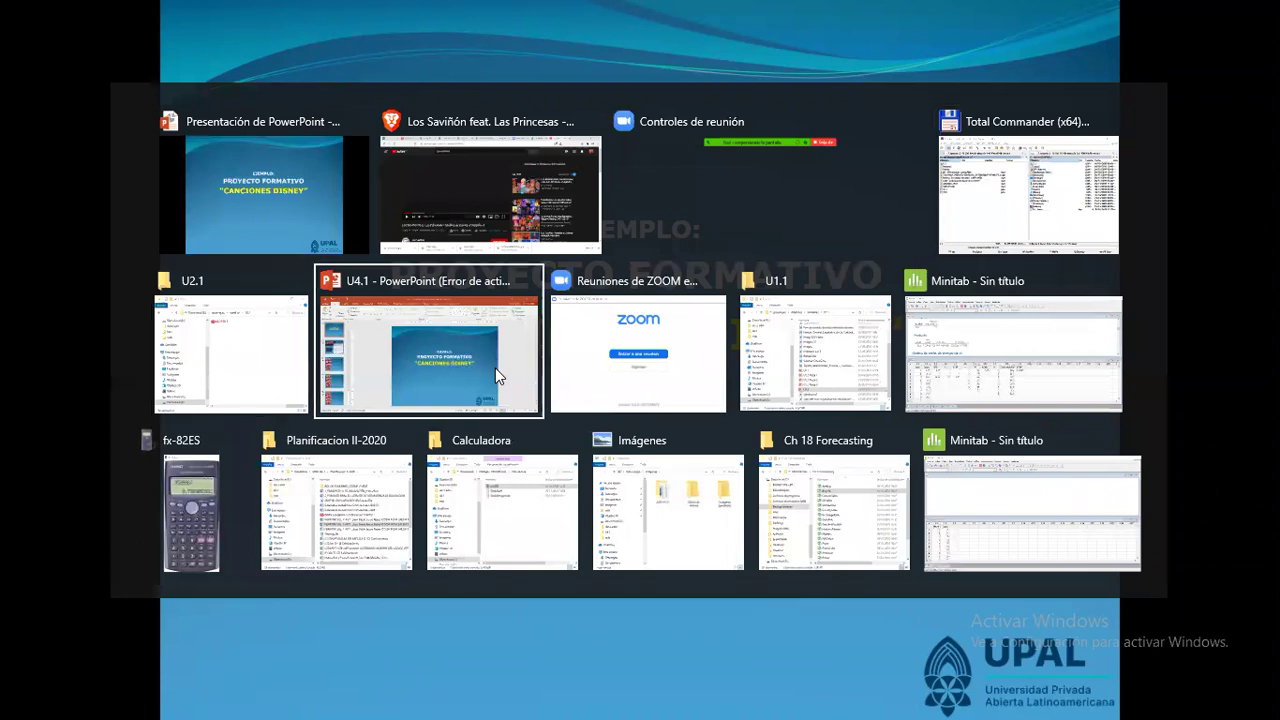
key(Tab)
key(Tab)
key(Tab)
key(Tab)
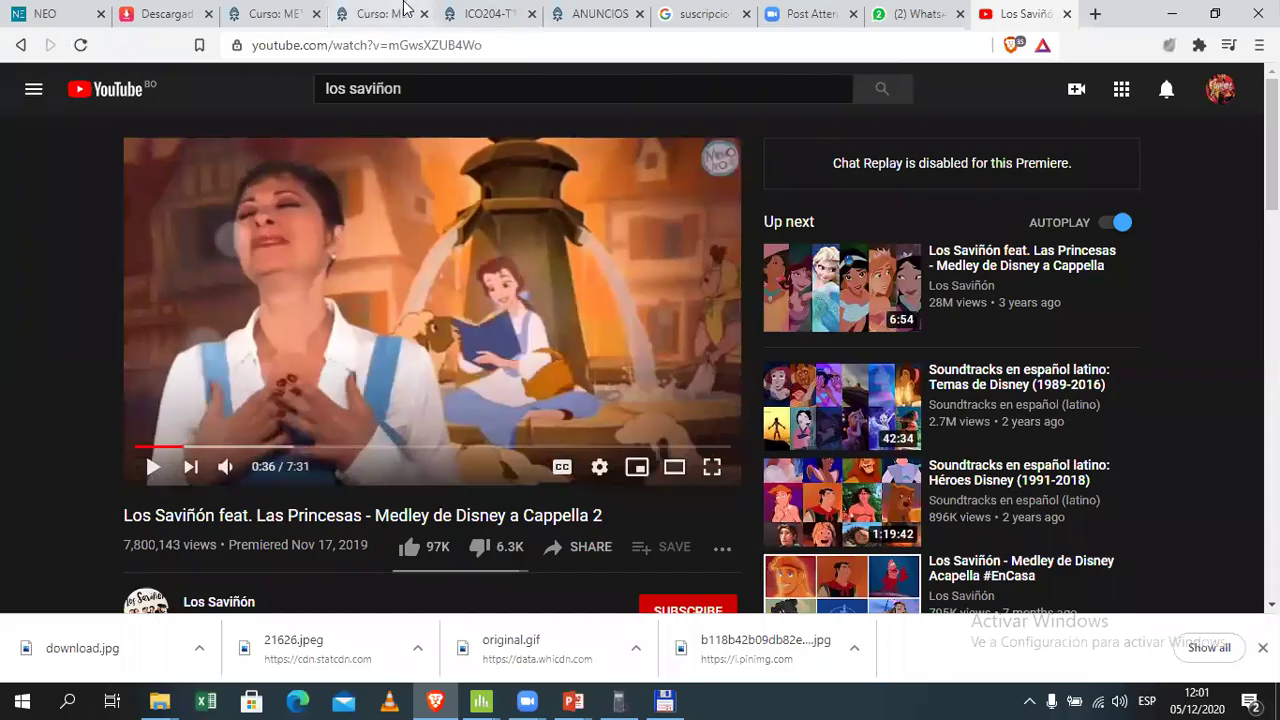
click(395, 13)
click(531, 13)
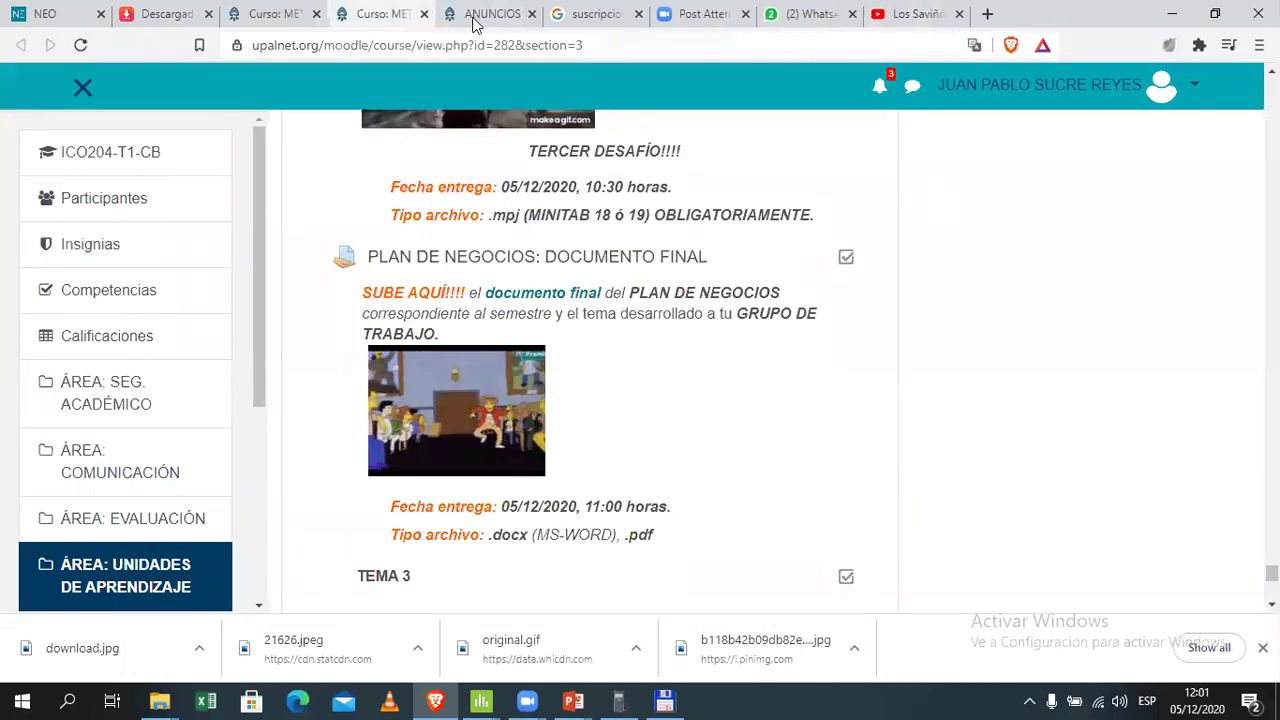
click(492, 14)
click(173, 594)
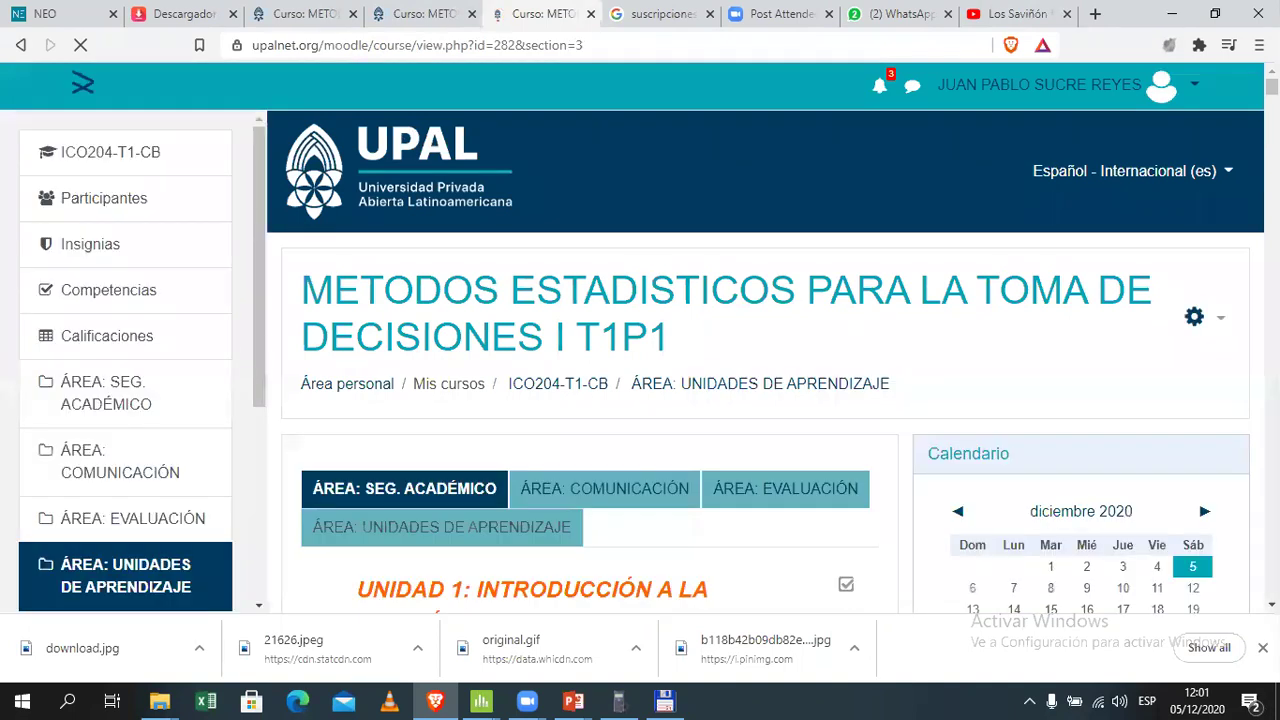
Find the activity TRABAJO DE INVESTIGACIÓN 1: CANCIONES DISNEY on the course page, open it in a new tab and show that tab
scroll(765, 400, down, 5)
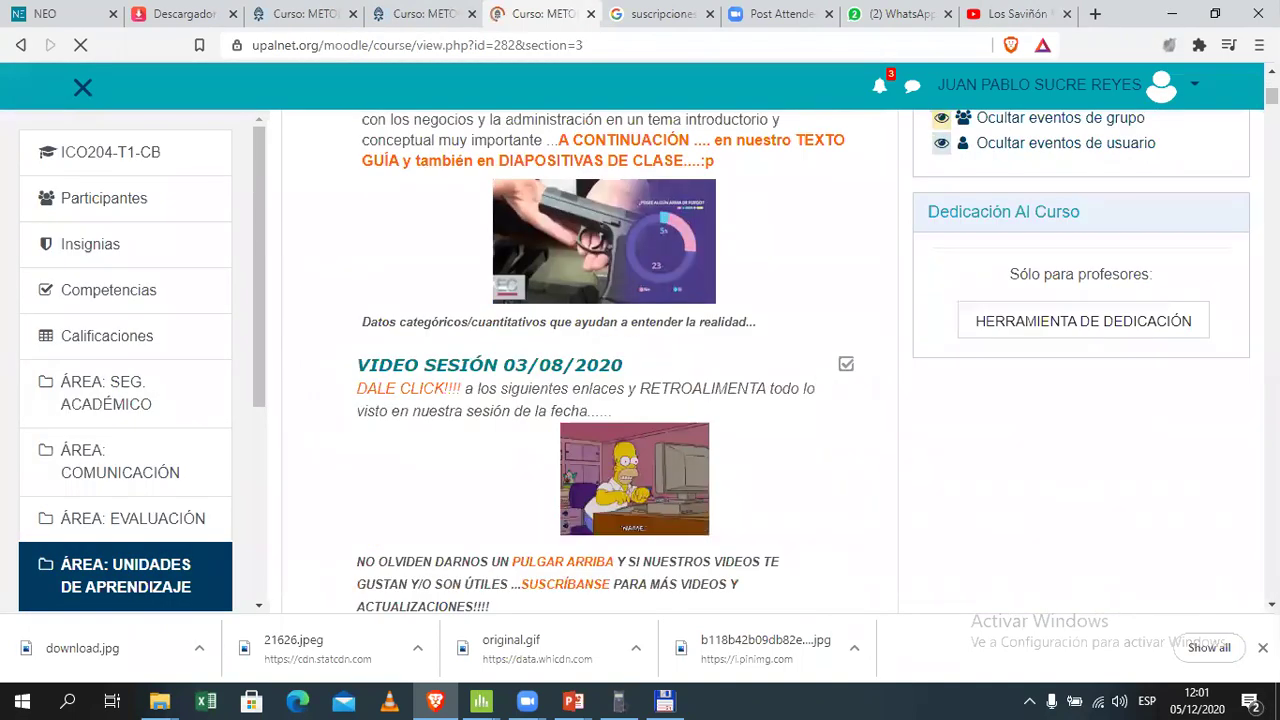
scroll(600, 400, down, 15)
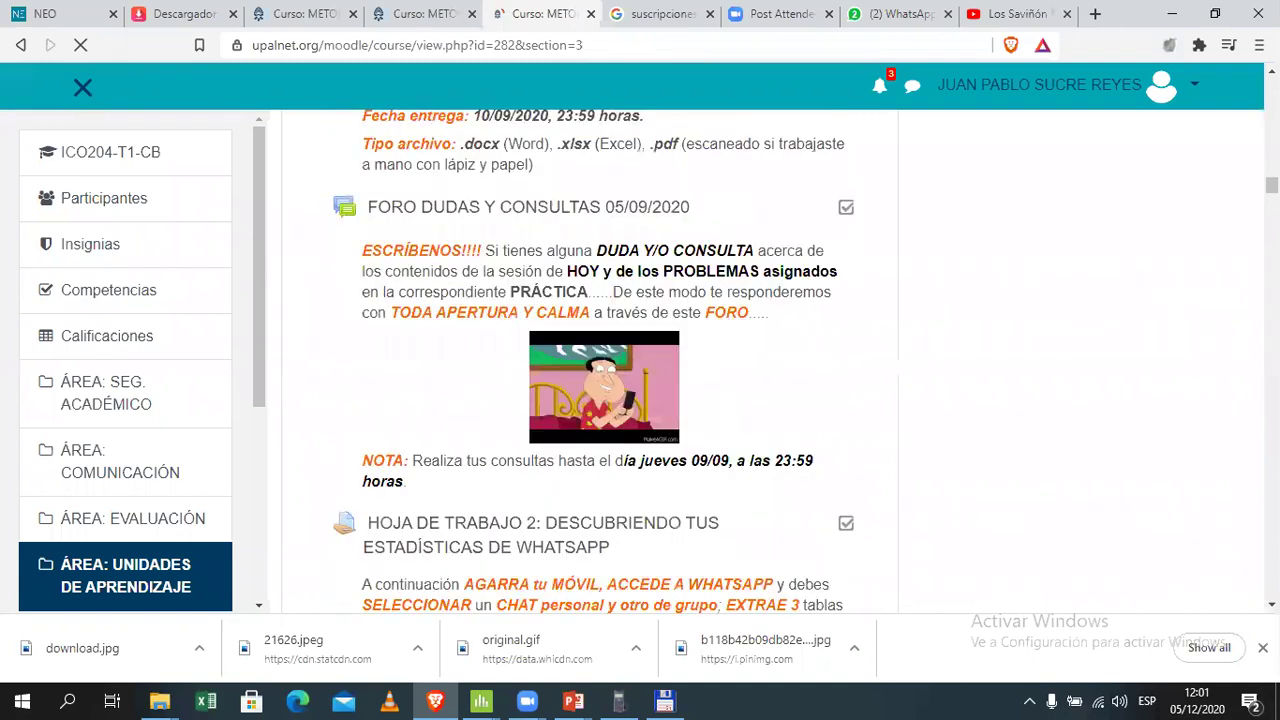
scroll(593, 360, down, 15)
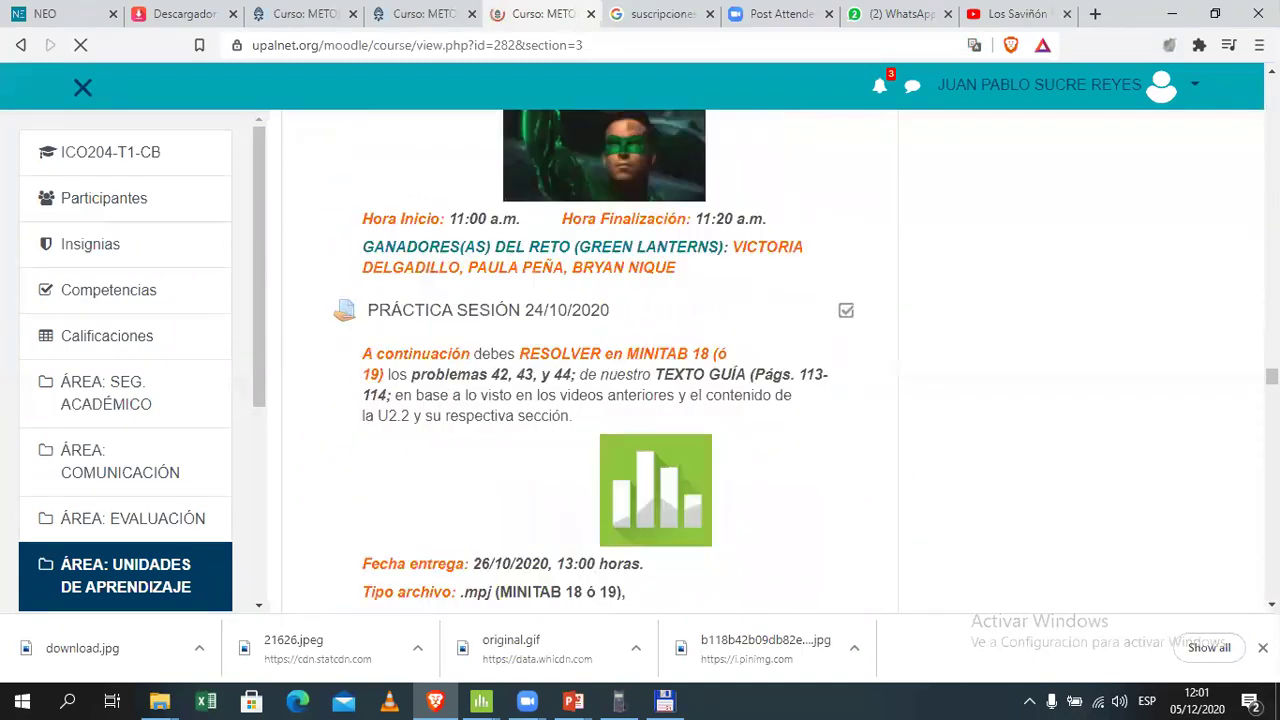
scroll(590, 360, down, 10)
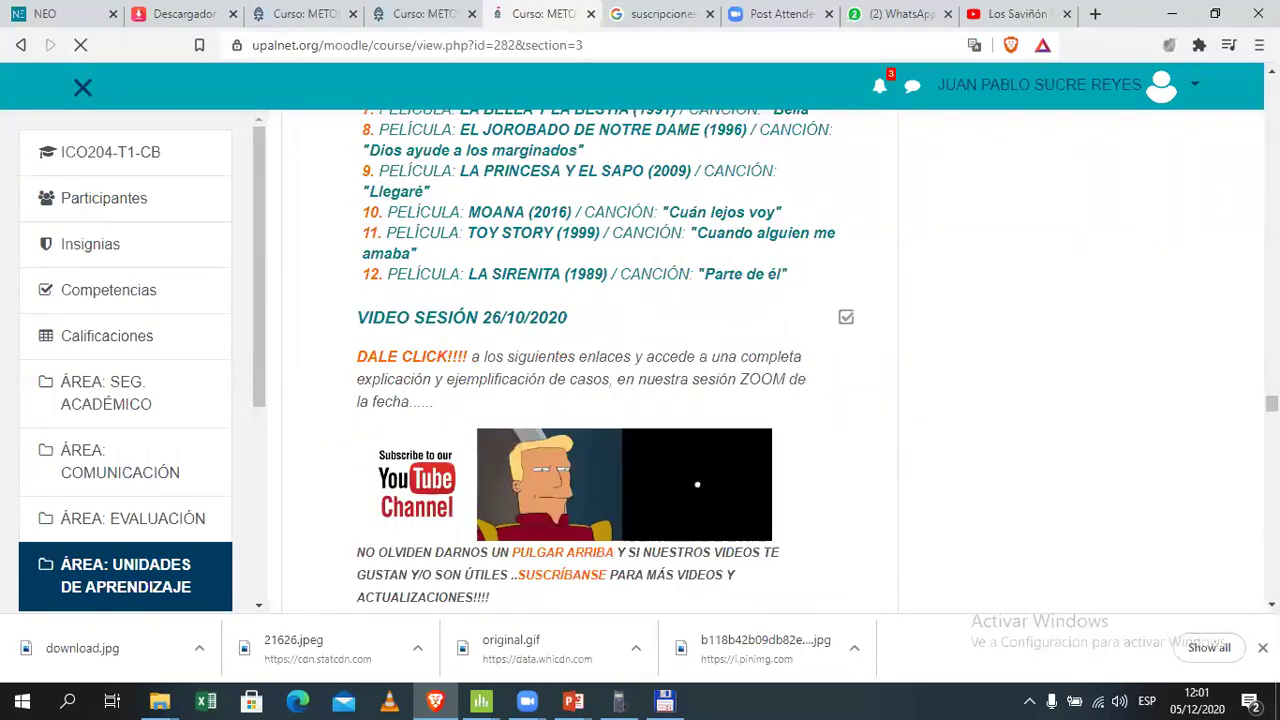
scroll(590, 360, up, 5)
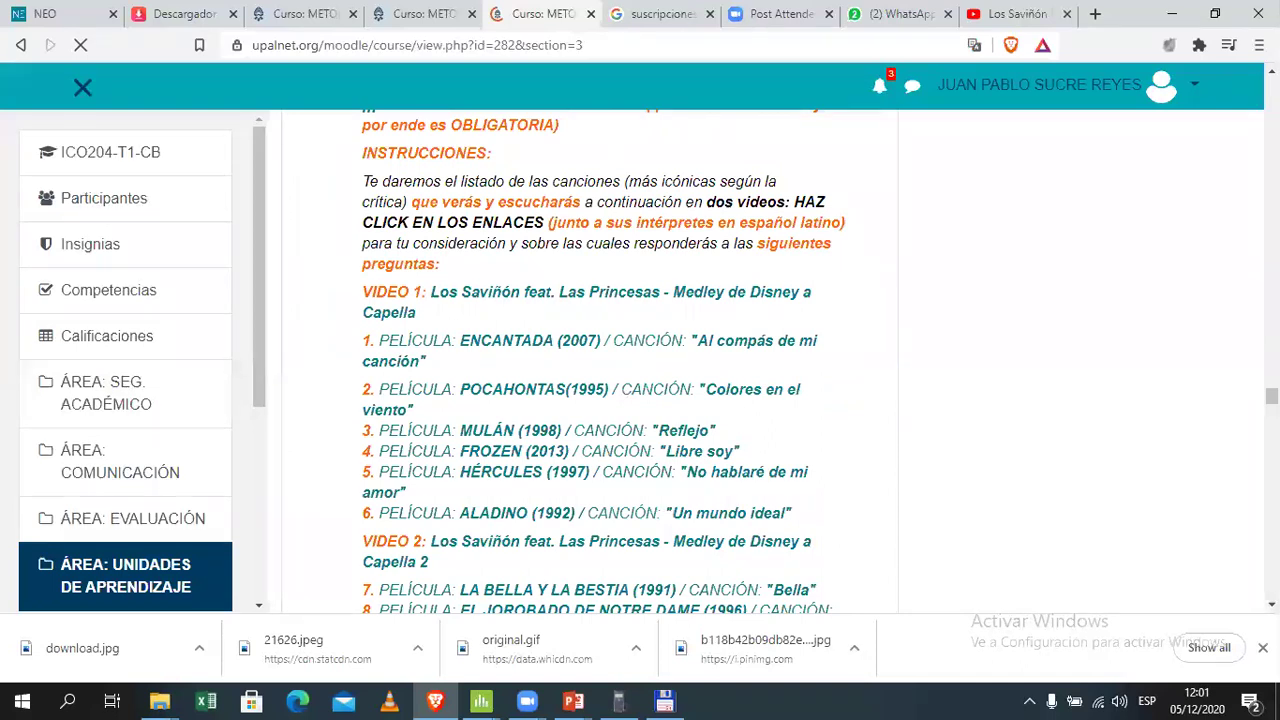
scroll(590, 360, down, 15)
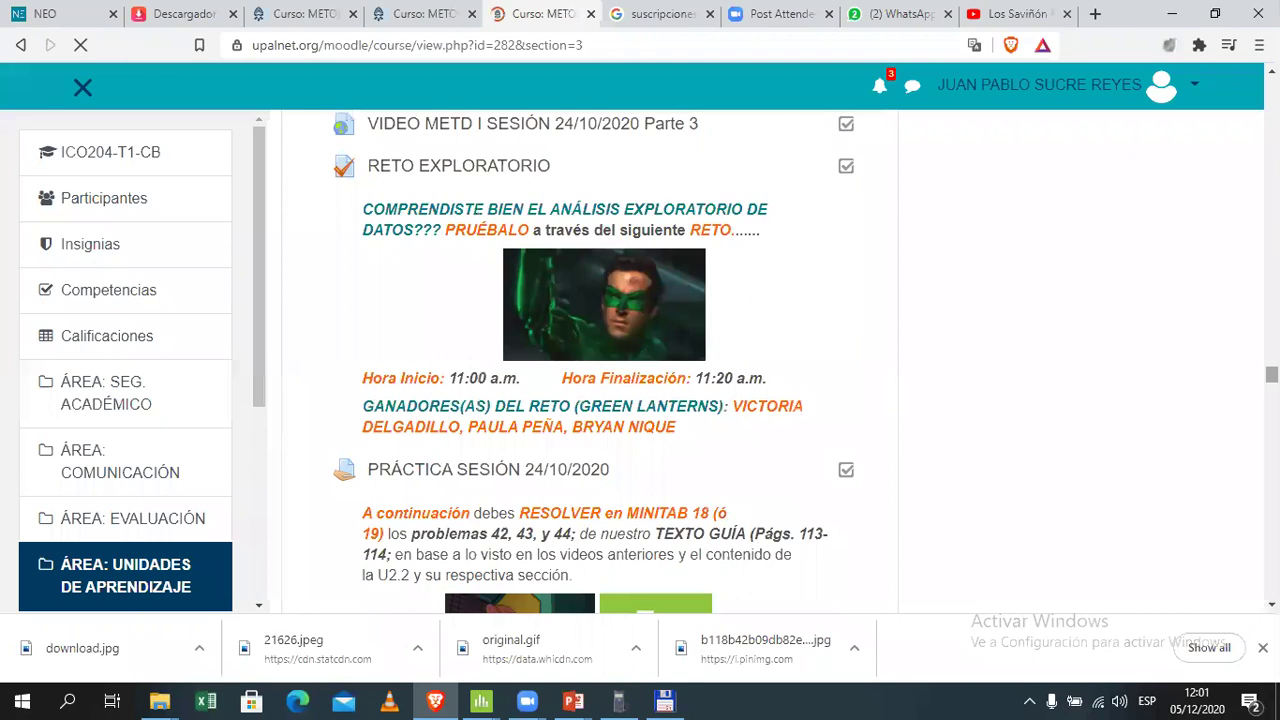
scroll(1150, 406, down, 5)
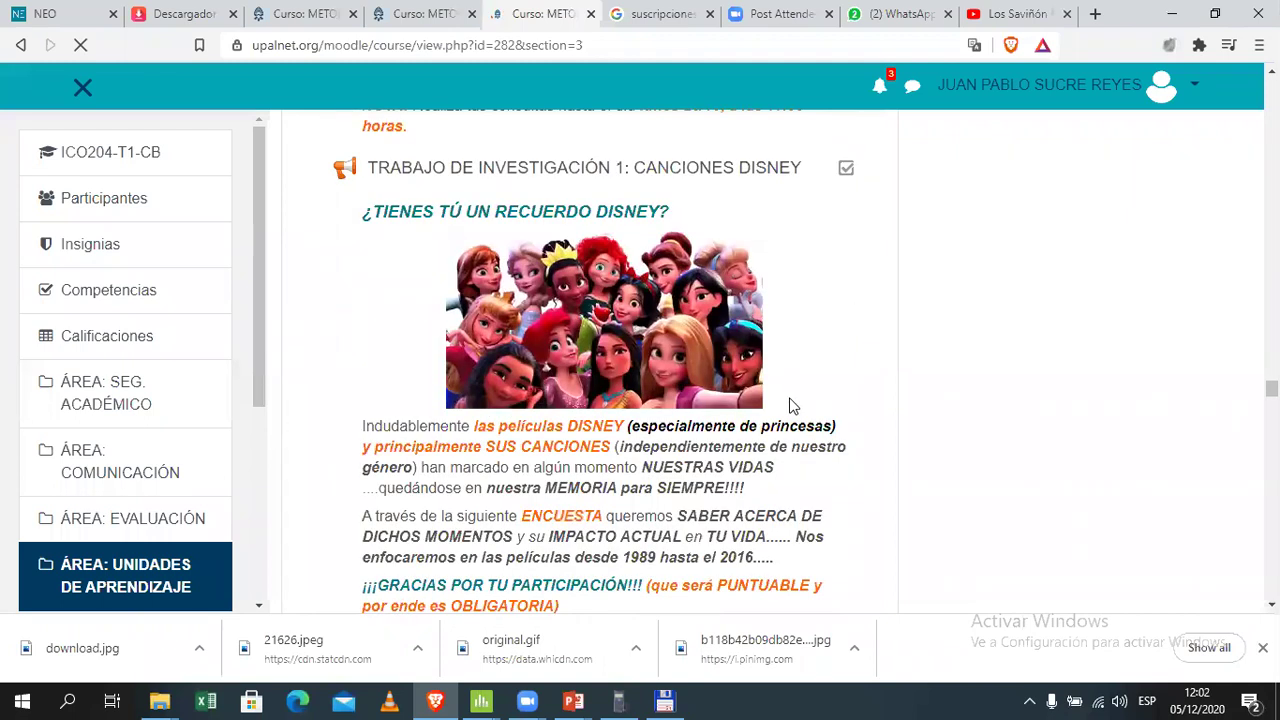
right_click(552, 176)
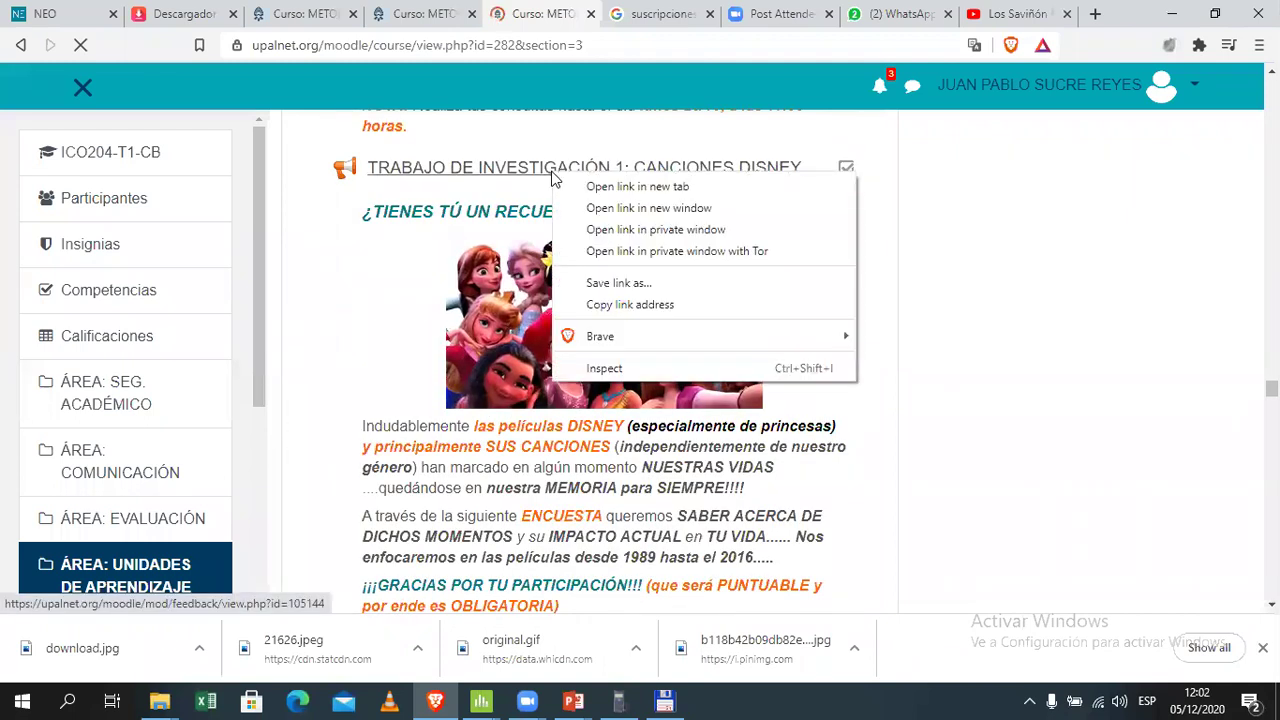
click(572, 188)
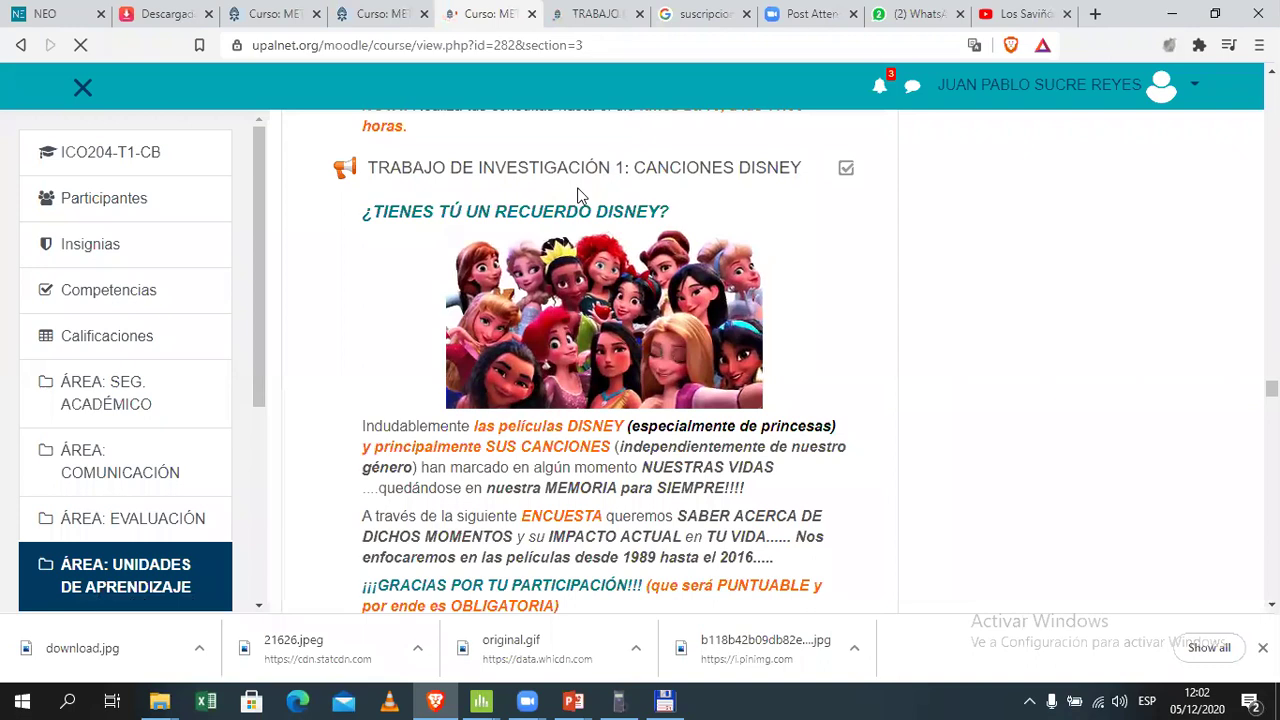
click(566, 12)
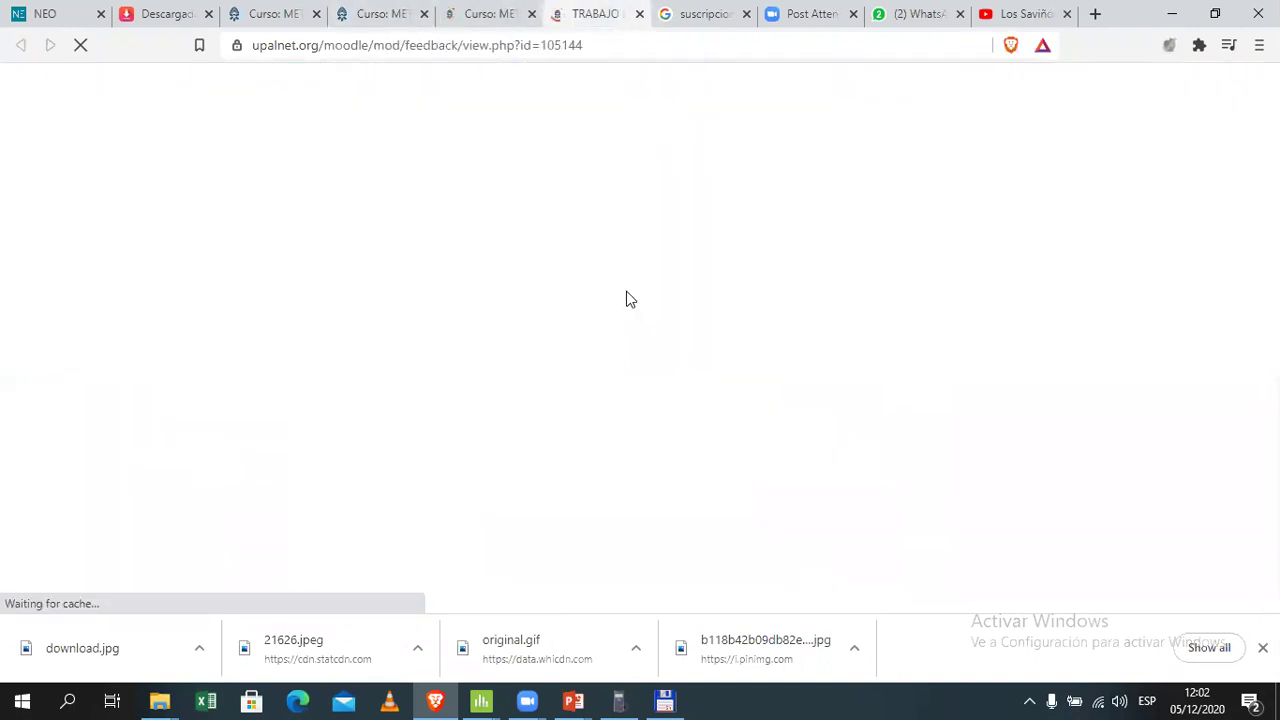
Switch to the running PowerPoint slide show and advance from the title slide to the Disney+ subscriber chart slide
mouse_move(573, 701)
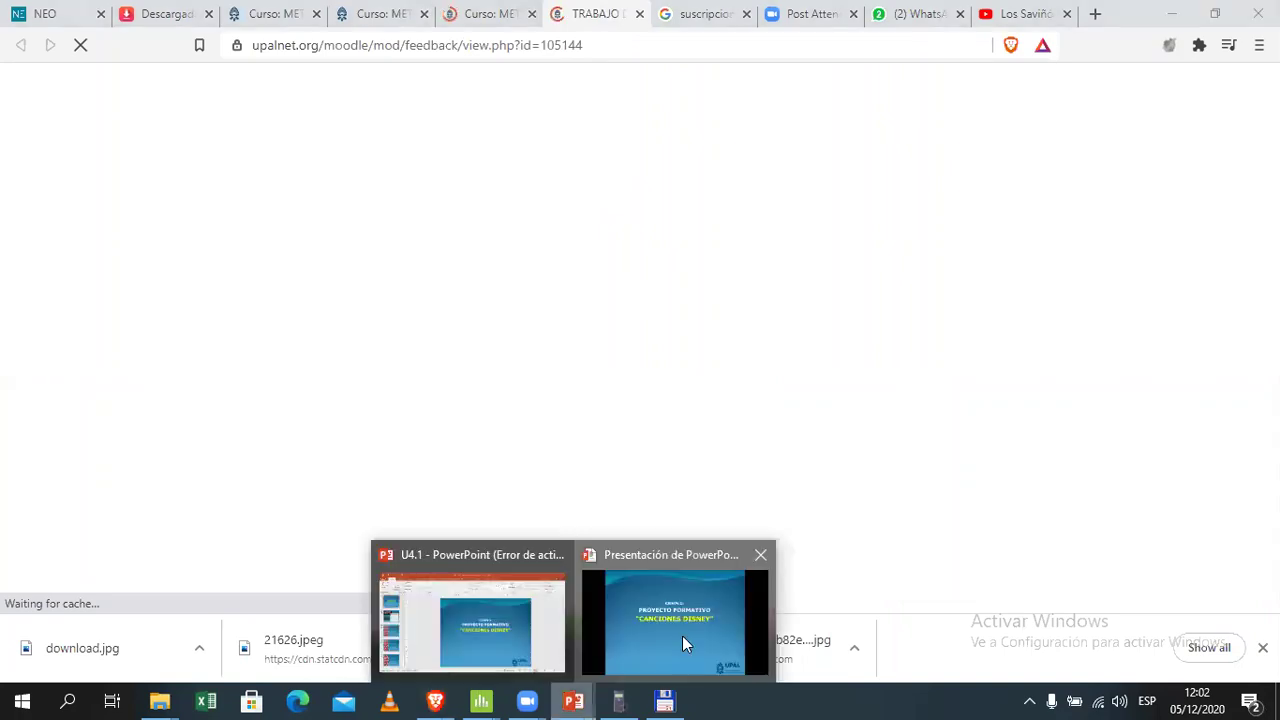
click(682, 635)
click(682, 635)
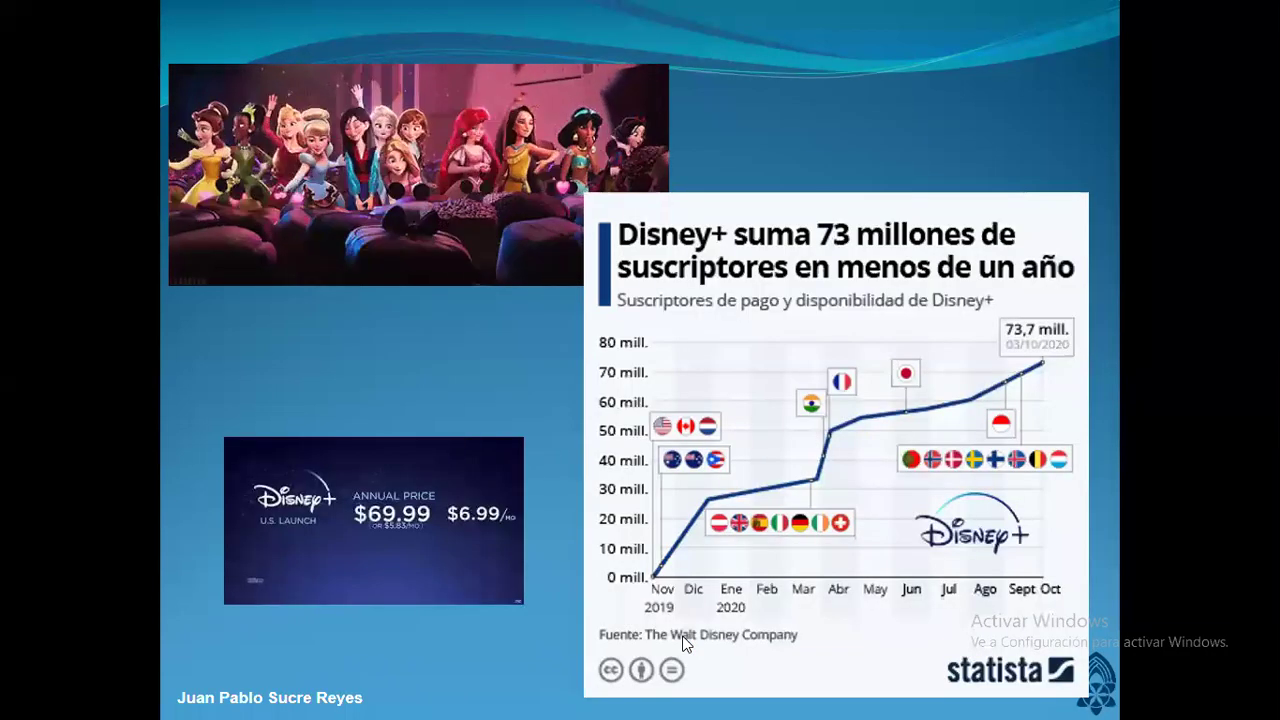